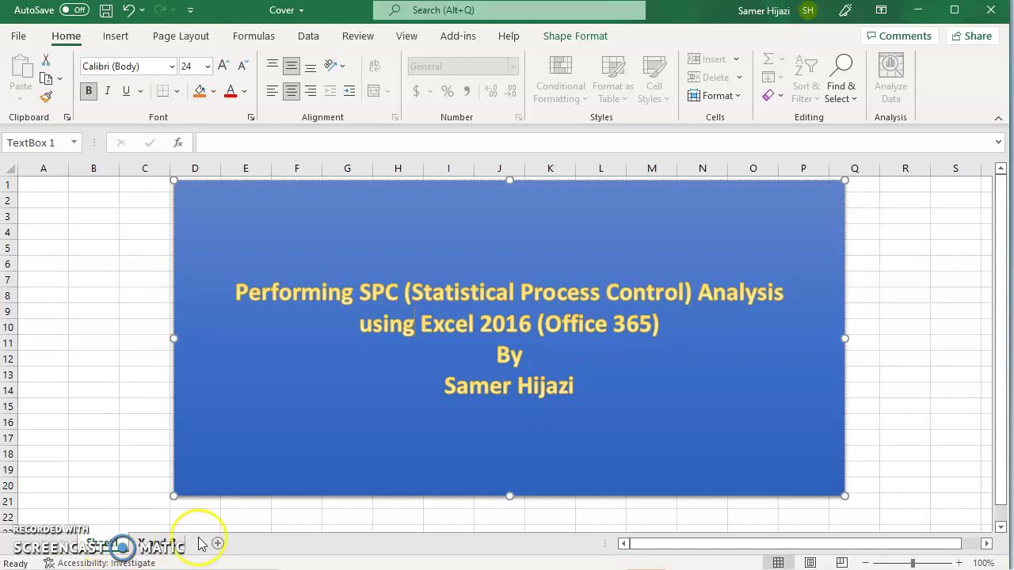
# Step: On the X and R sheet, average B2:D2 in E2 and fill the formula down to E11 for all ten samples
pyautogui.click(155, 547)
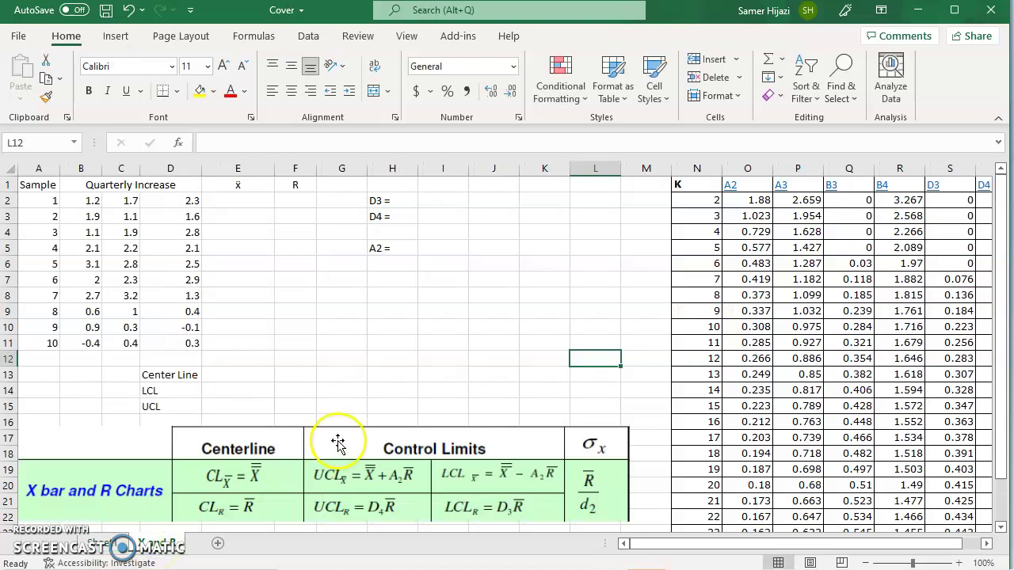
pyautogui.click(241, 479)
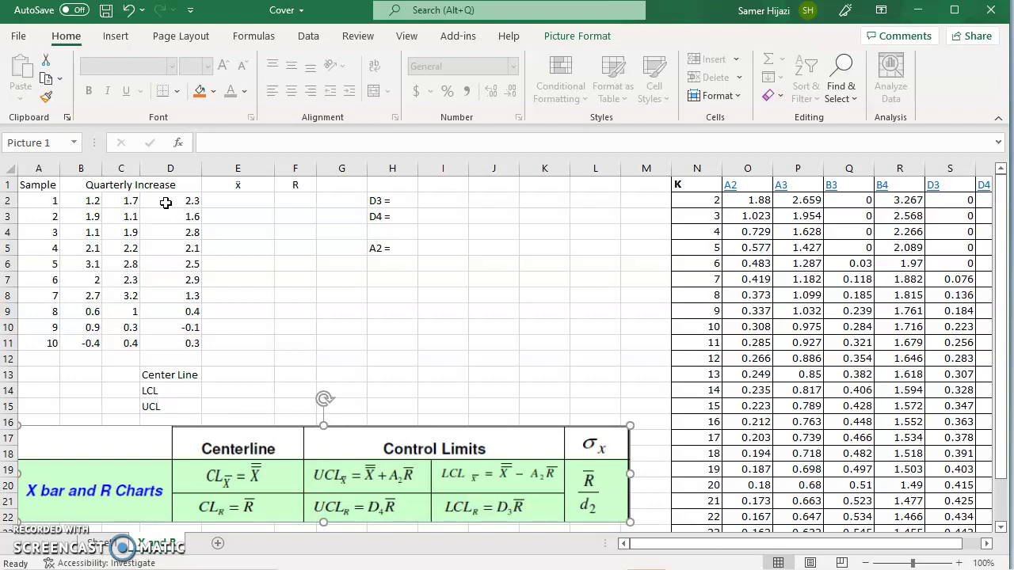
pyautogui.click(254, 203)
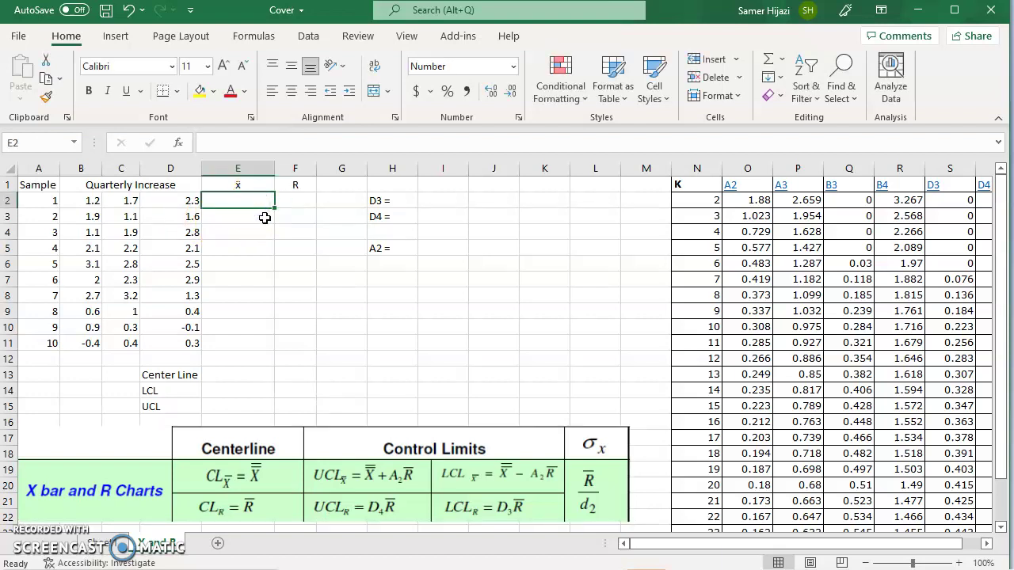
pyautogui.write('=ave')
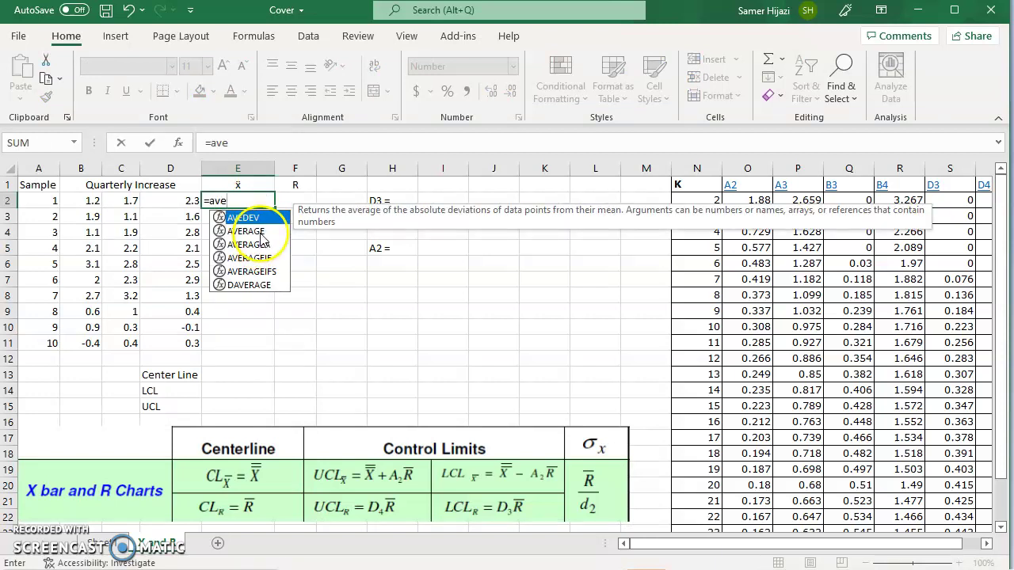
pyautogui.click(261, 232)
pyautogui.doubleClick(262, 232)
pyautogui.moveTo(90, 200); pyautogui.dragTo(166, 202)
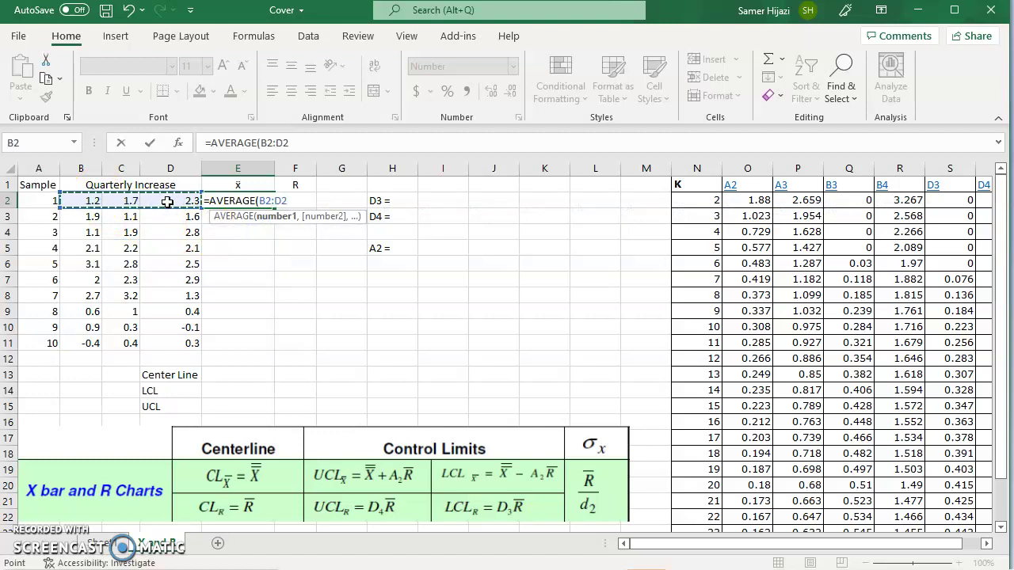
pyautogui.press('Return')
pyautogui.click(261, 201)
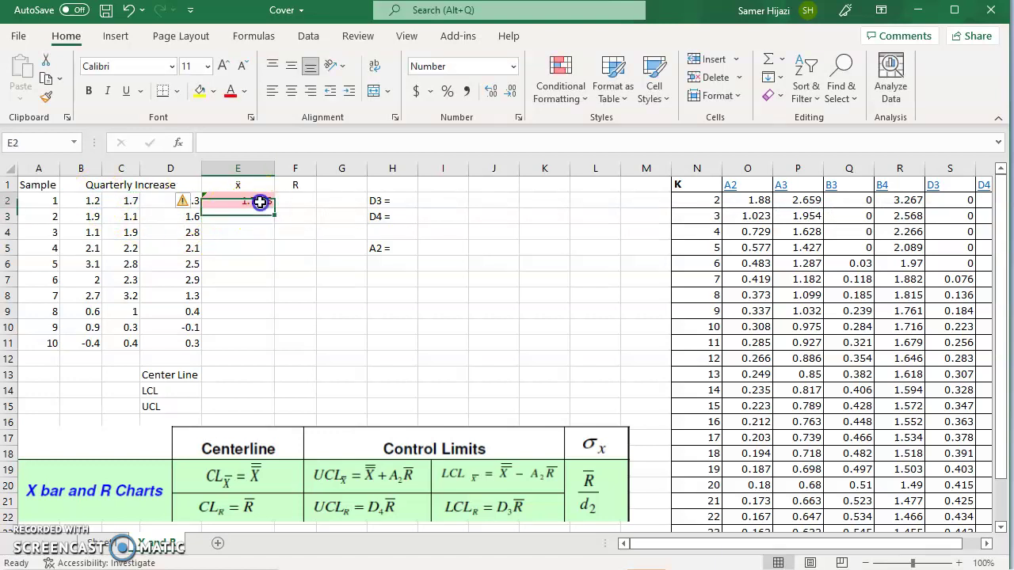
pyautogui.moveTo(275, 209); pyautogui.dragTo(269, 344)
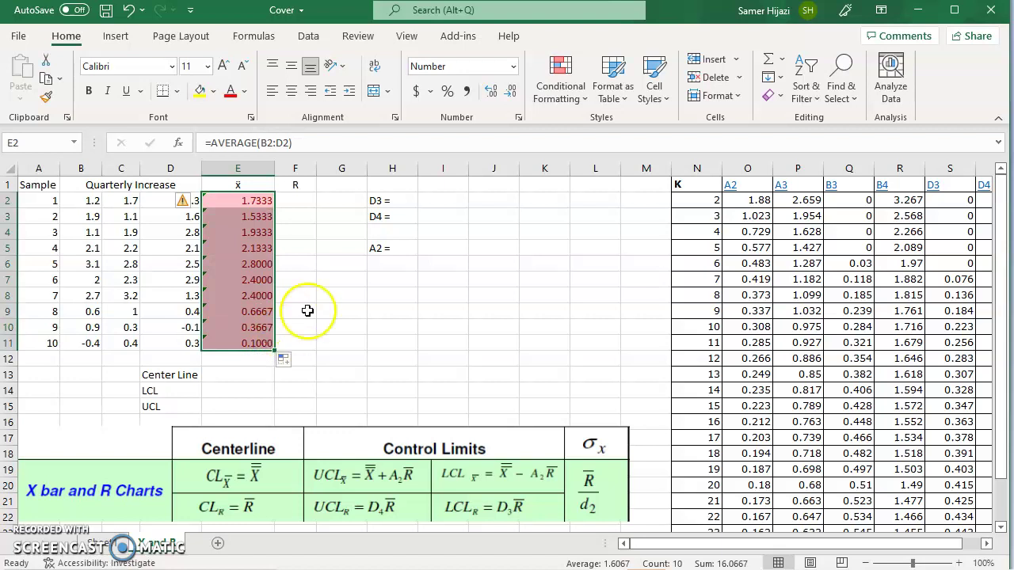
# Step: Calculate the first sample's range in F2 with =MAX(B2:D2)-MIN(B2:D2) and fill the formula down to F11
pyautogui.click(305, 200)
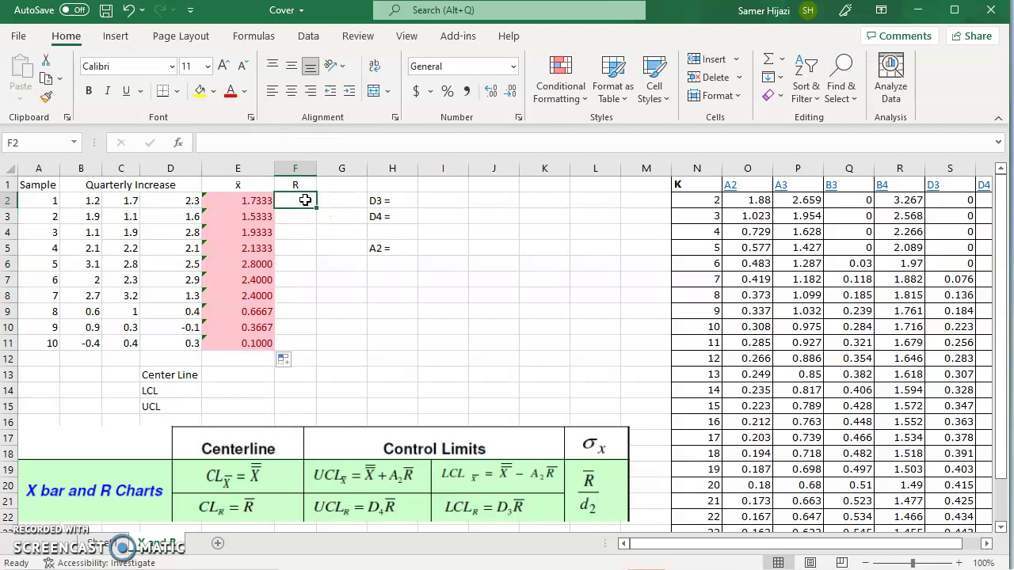
pyautogui.write('=')
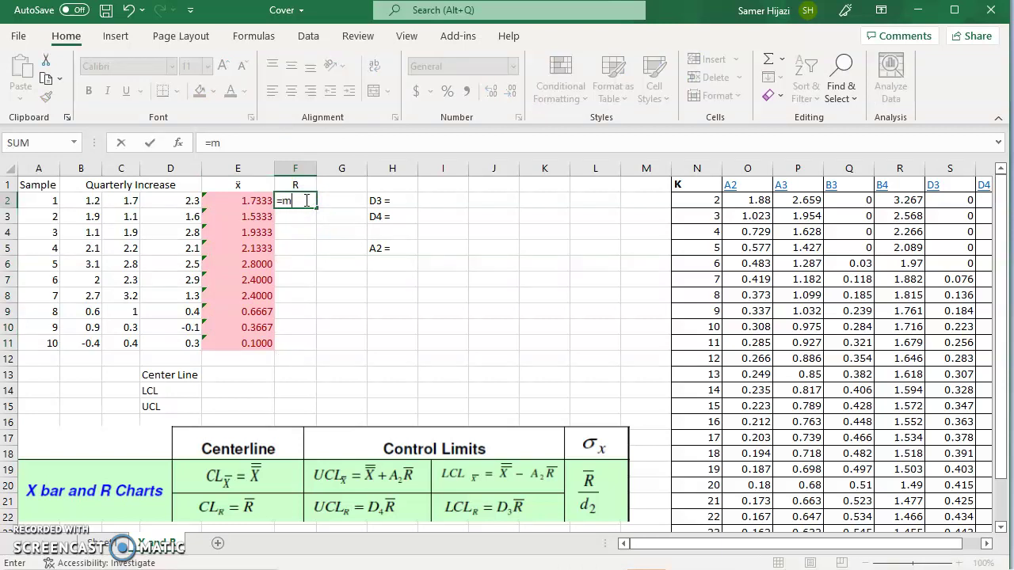
pyautogui.write('max')
pyautogui.click(316, 219)
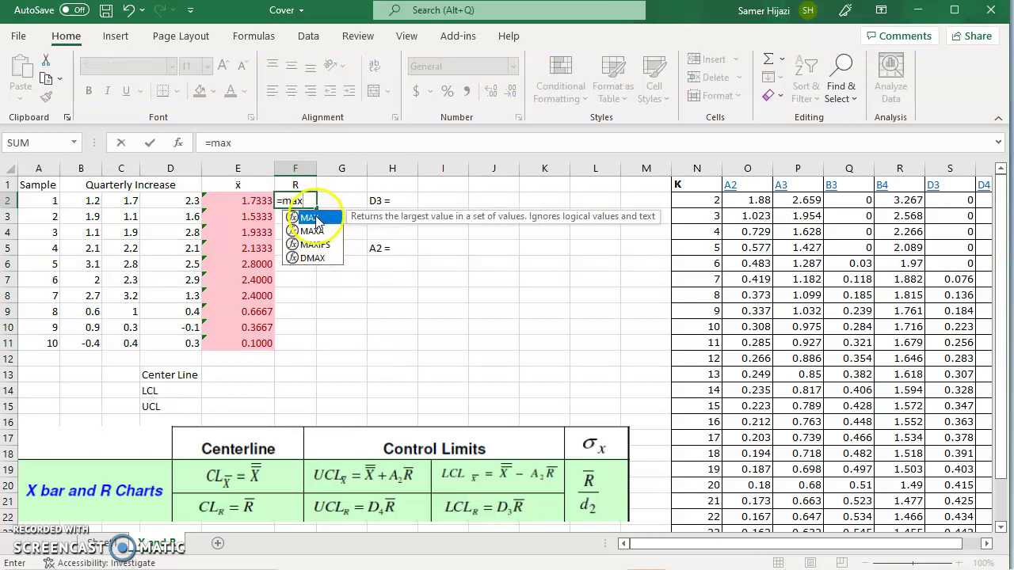
pyautogui.doubleClick(316, 219)
pyautogui.click(95, 201)
pyautogui.moveTo(96, 201); pyautogui.dragTo(155, 201)
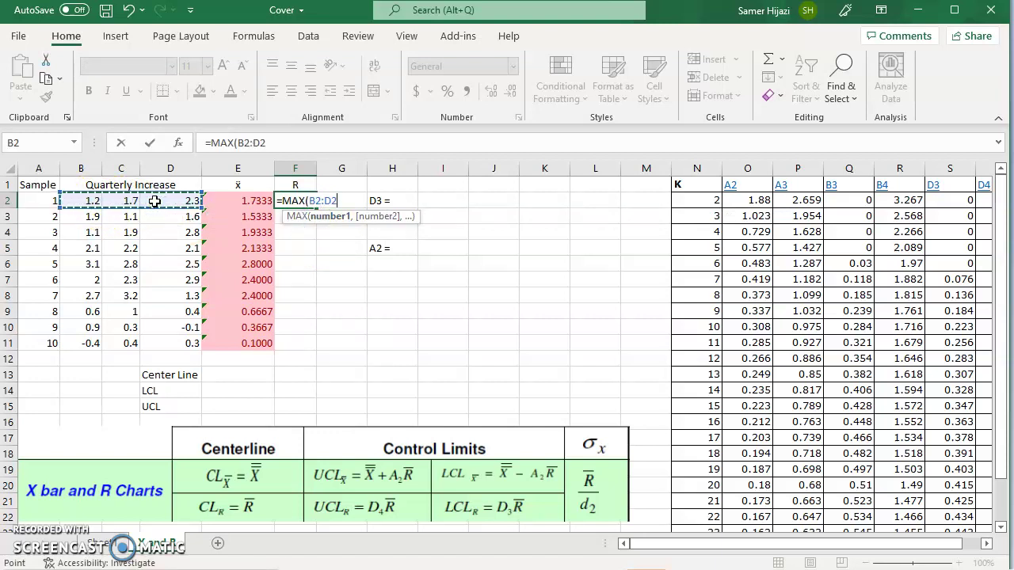
pyautogui.write(')-min')
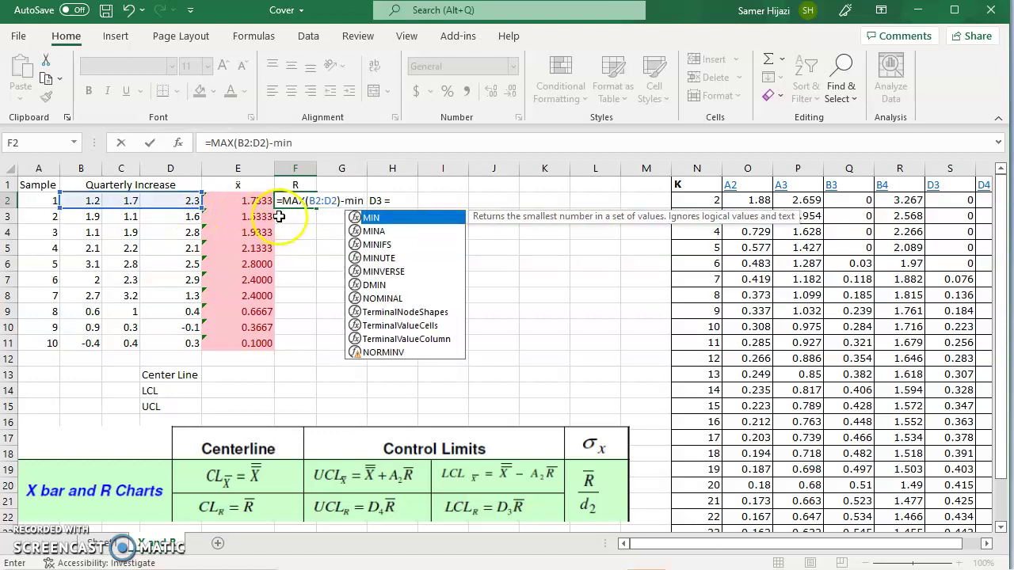
pyautogui.click(374, 217)
pyautogui.click(374, 218)
pyautogui.moveTo(79, 200); pyautogui.dragTo(151, 199)
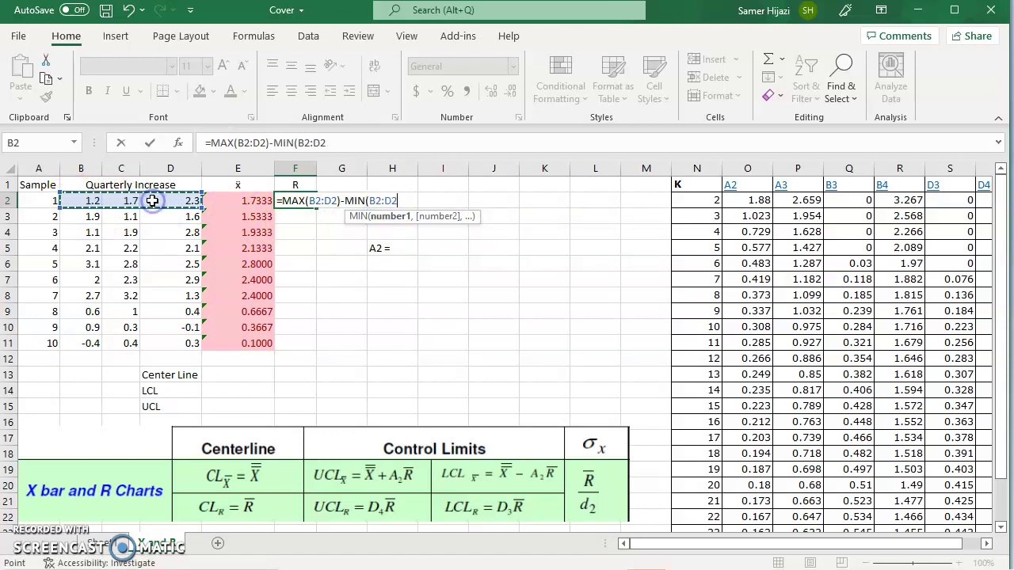
pyautogui.press('Return')
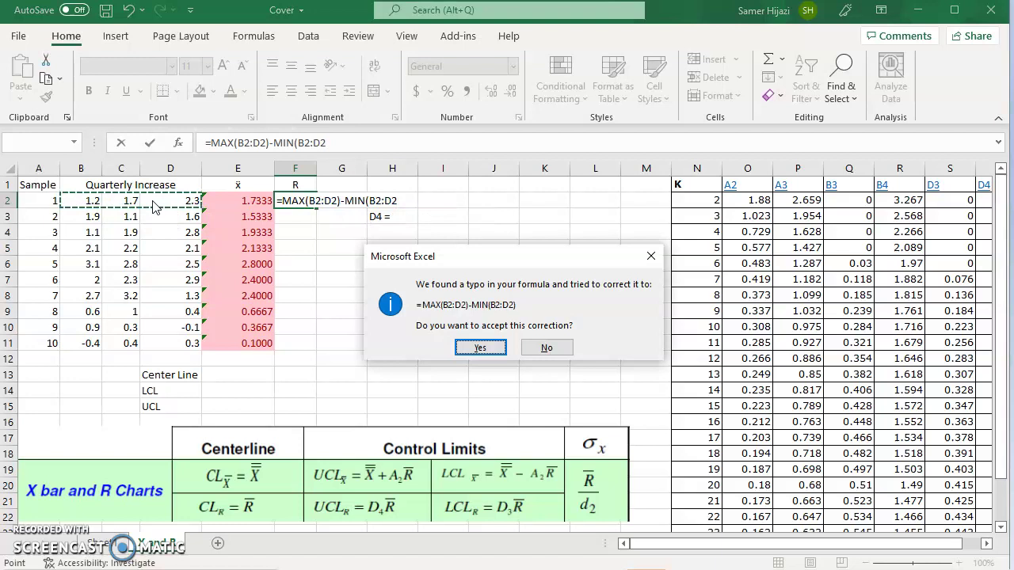
pyautogui.click(484, 347)
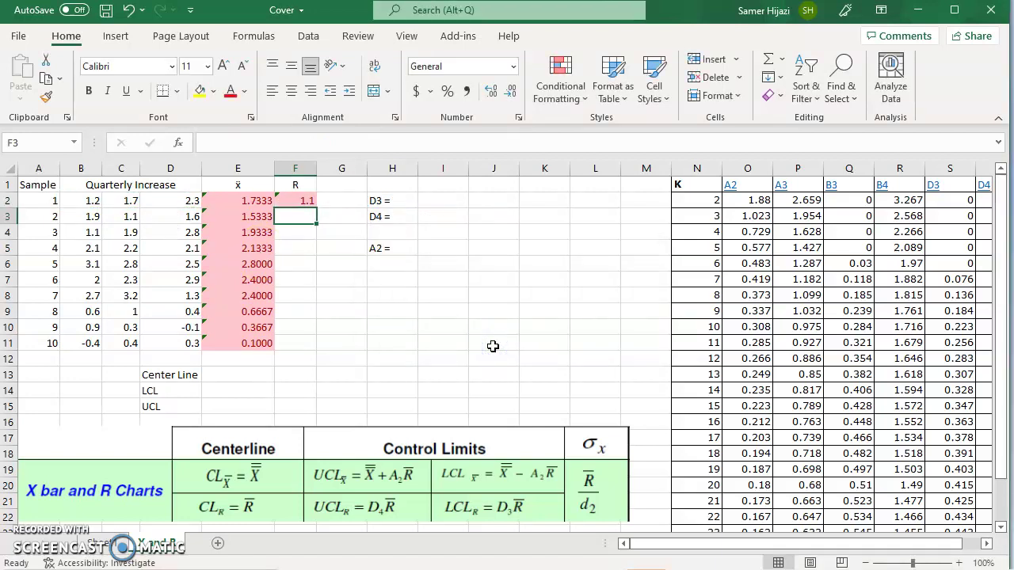
pyautogui.click(303, 199)
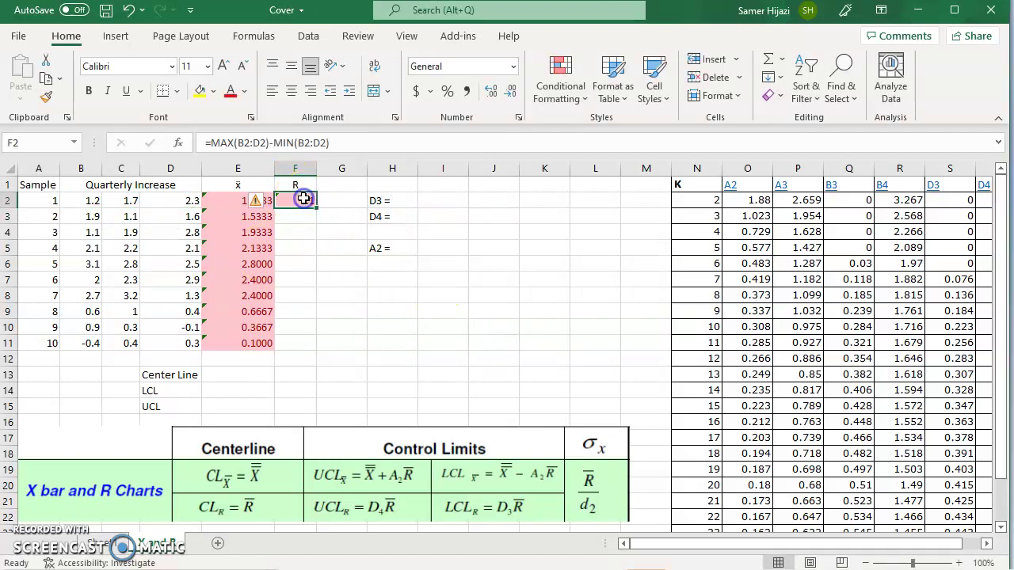
pyautogui.moveTo(317, 208); pyautogui.dragTo(315, 348)
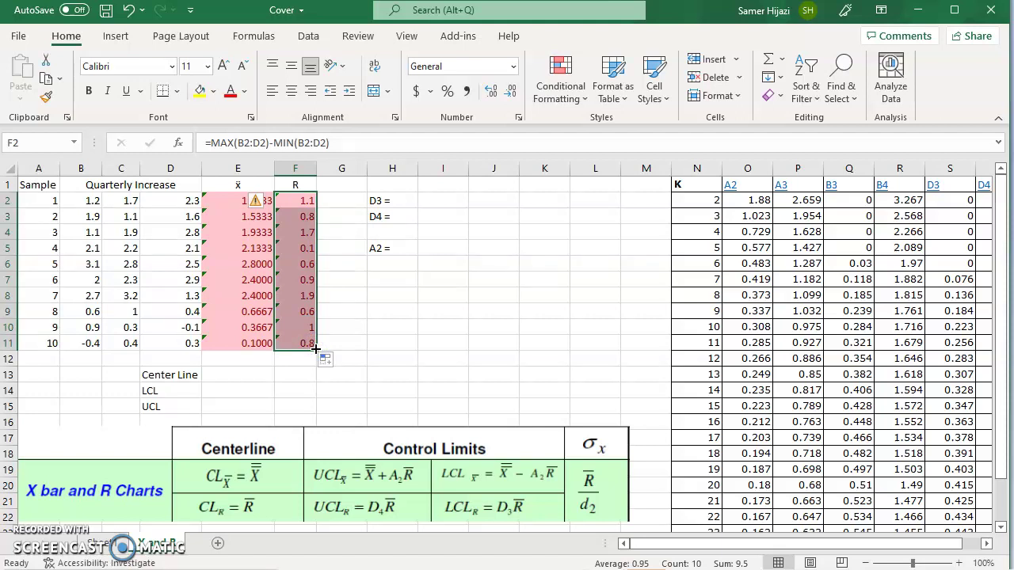
# Step: Calculate the X-bar center line in E13 as the average of E2:E11
pyautogui.click(241, 374)
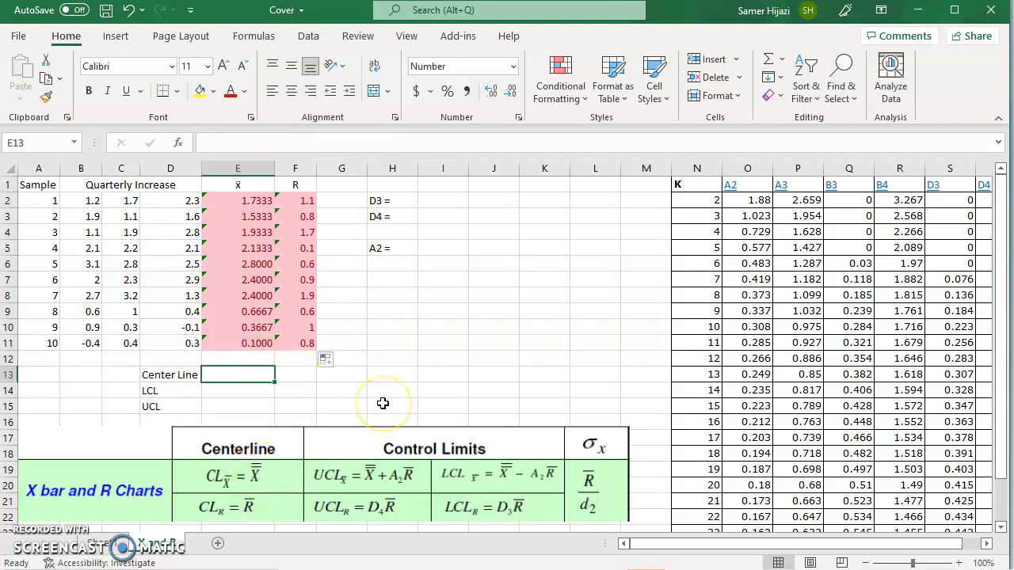
pyautogui.write('=ave')
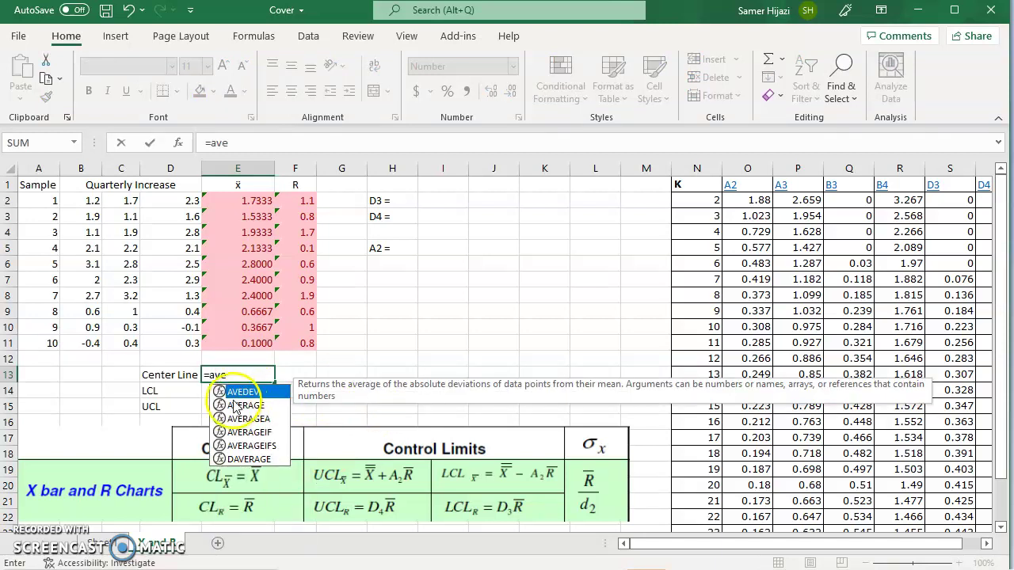
pyautogui.doubleClick(238, 405)
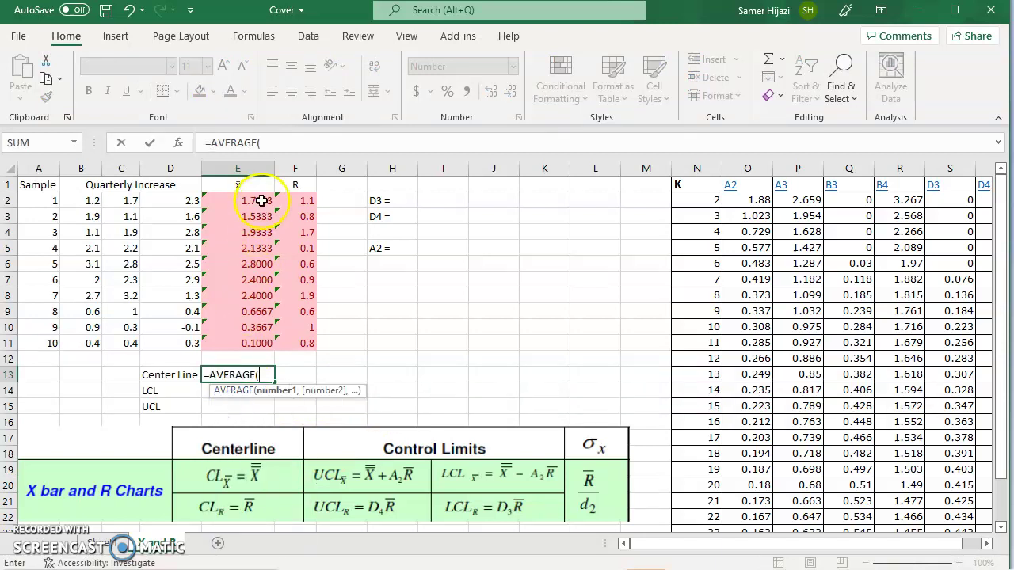
pyautogui.moveTo(257, 200); pyautogui.dragTo(253, 337)
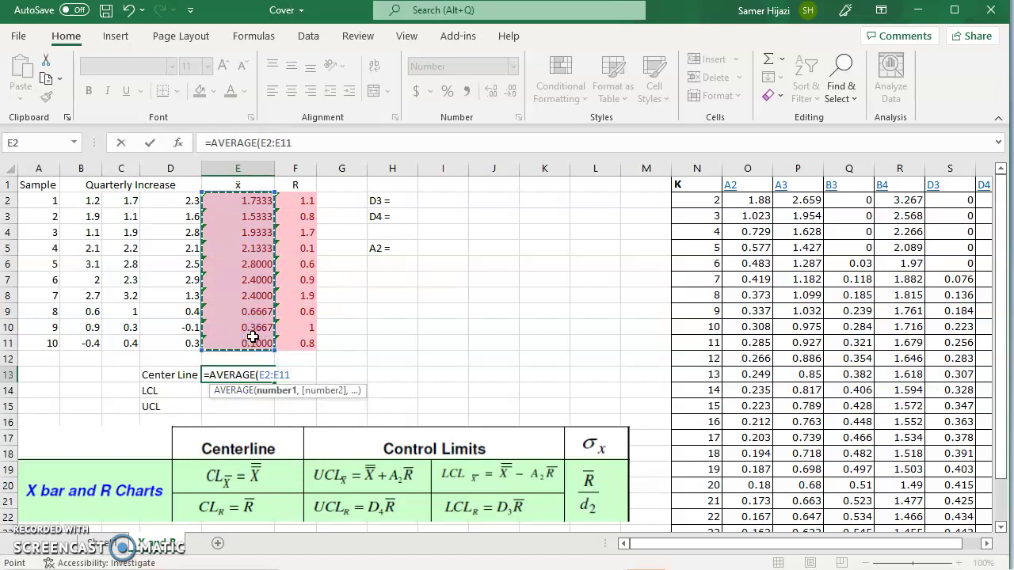
pyautogui.press('Return')
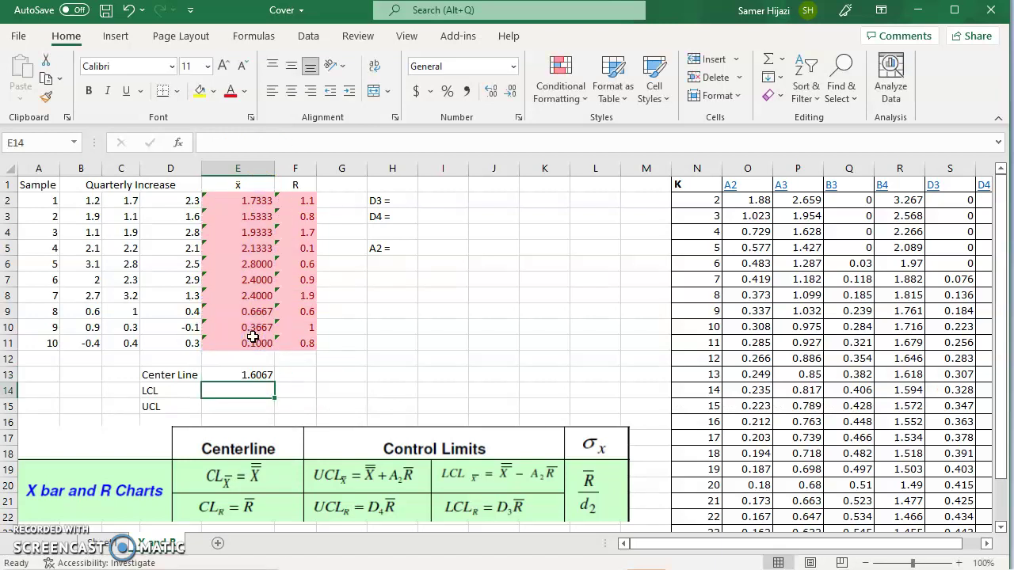
# Step: Calculate the R center line in F13 as the average of F2:F11
pyautogui.press('Up')
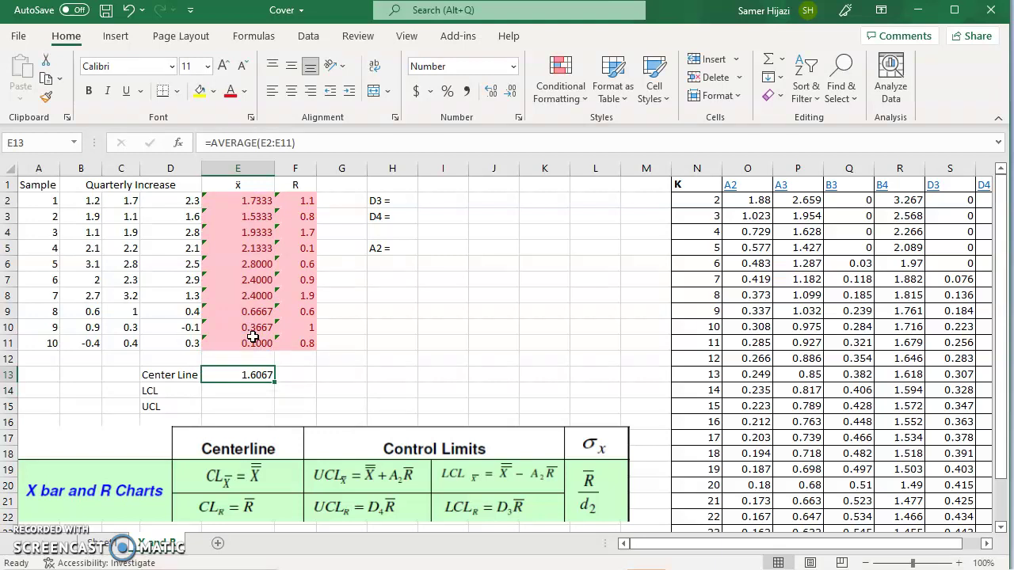
pyautogui.press('Down')
pyautogui.press('Up')
pyautogui.press('Right')
pyautogui.write('=ave')
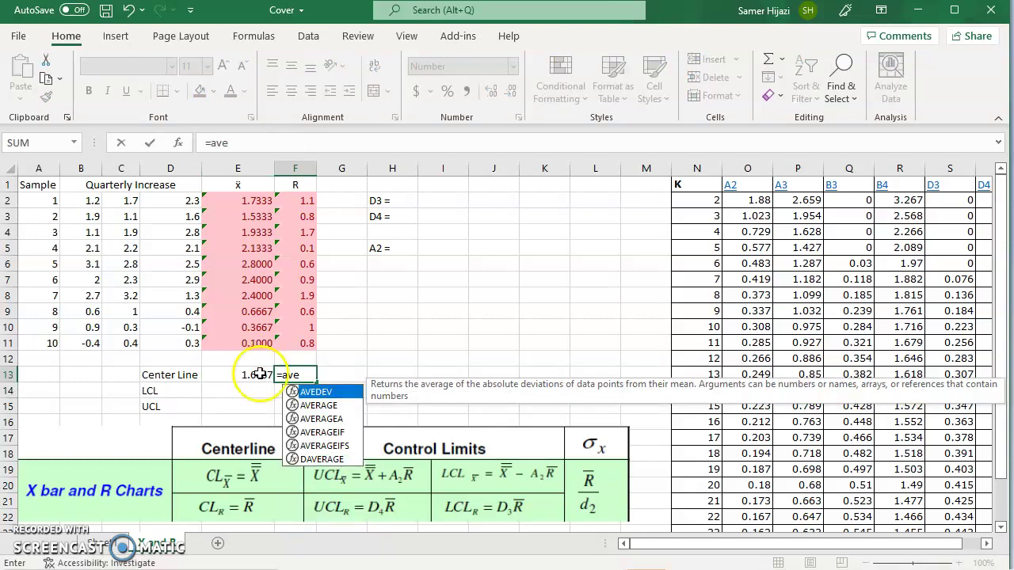
pyautogui.doubleClick(320, 406)
pyautogui.moveTo(308, 201); pyautogui.dragTo(301, 341)
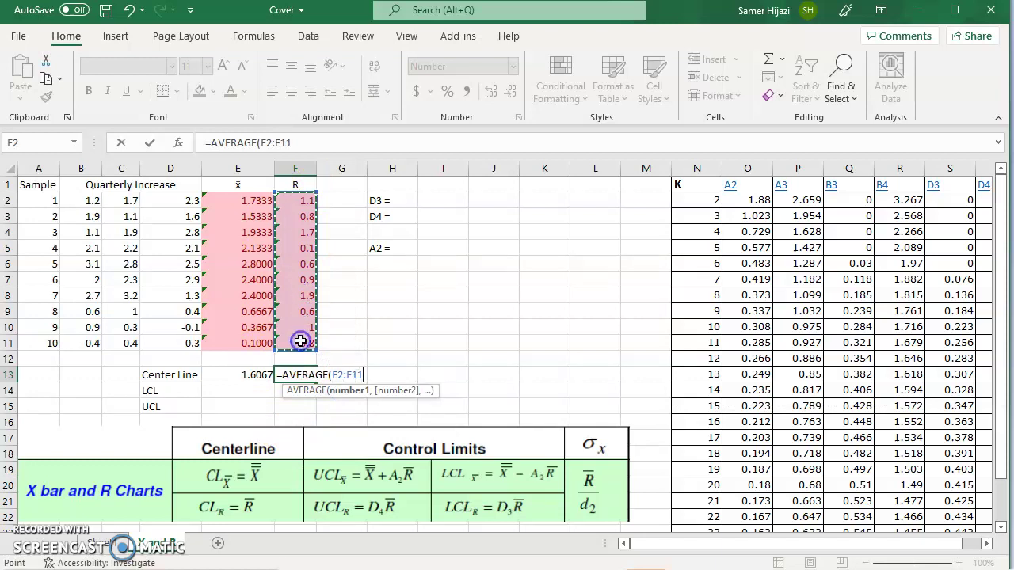
pyautogui.press('Return')
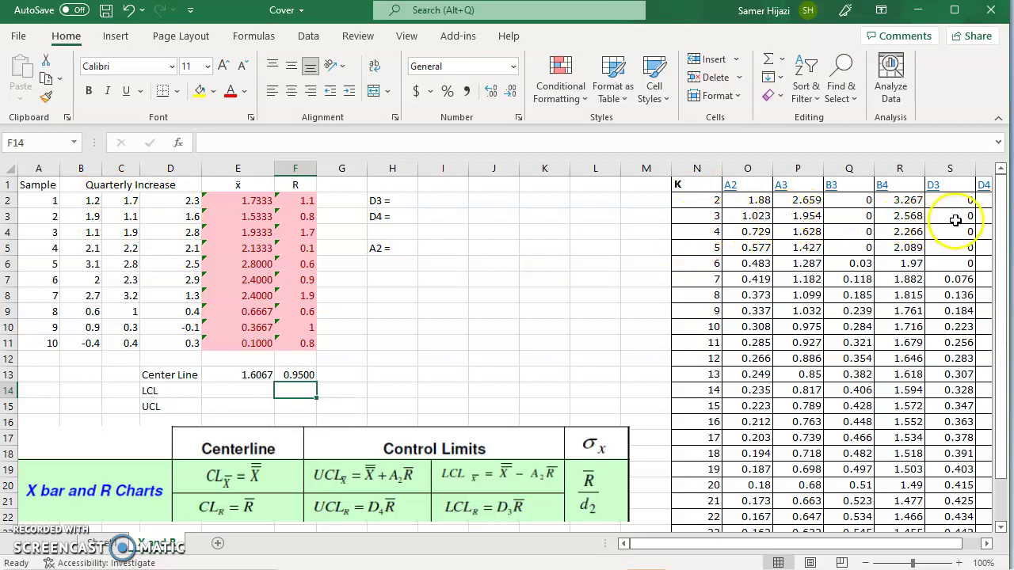
# Step: Look up the D3 constant for subgroup size 3 in I2 with =VLOOKUP(3,N1:T25,6,TRUE)
pyautogui.click(987, 543)
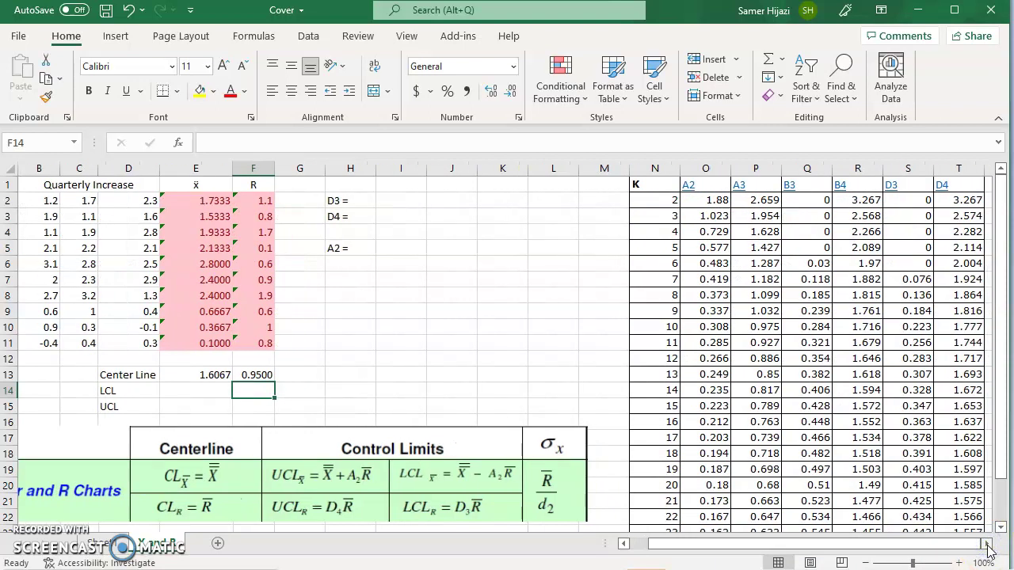
pyautogui.click(400, 201)
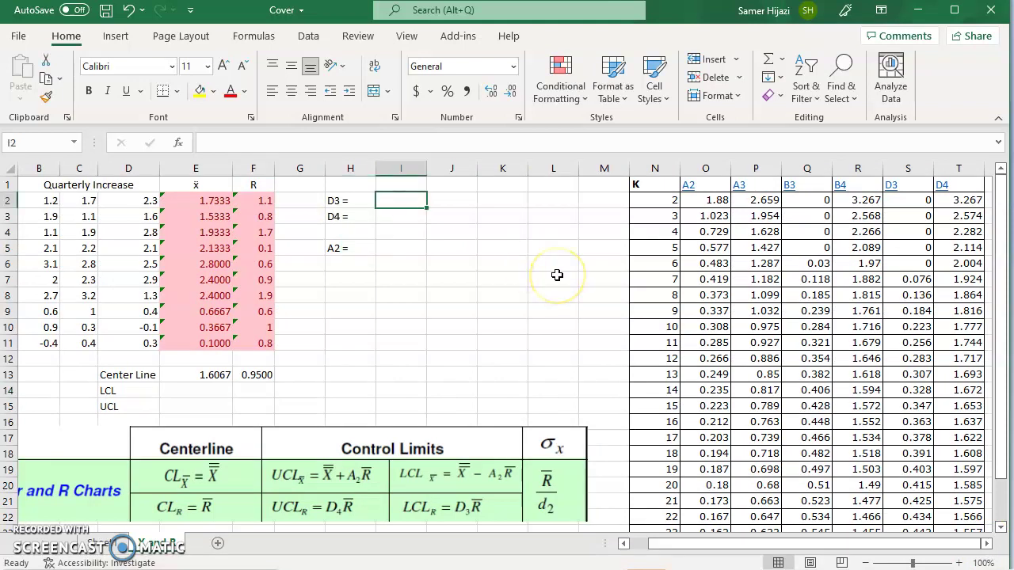
pyautogui.write('=vloo')
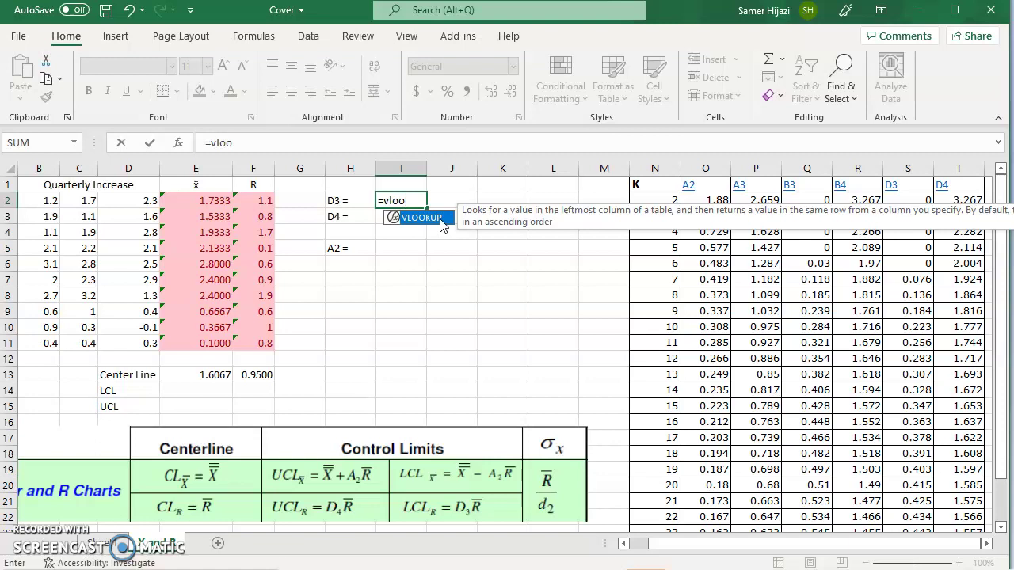
pyautogui.doubleClick(438, 217)
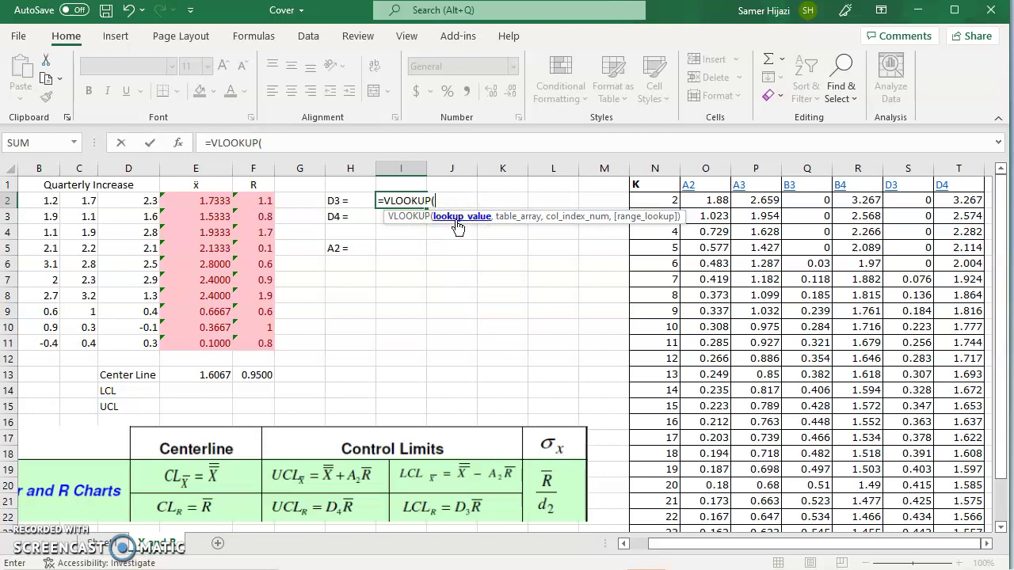
pyautogui.write('3,')
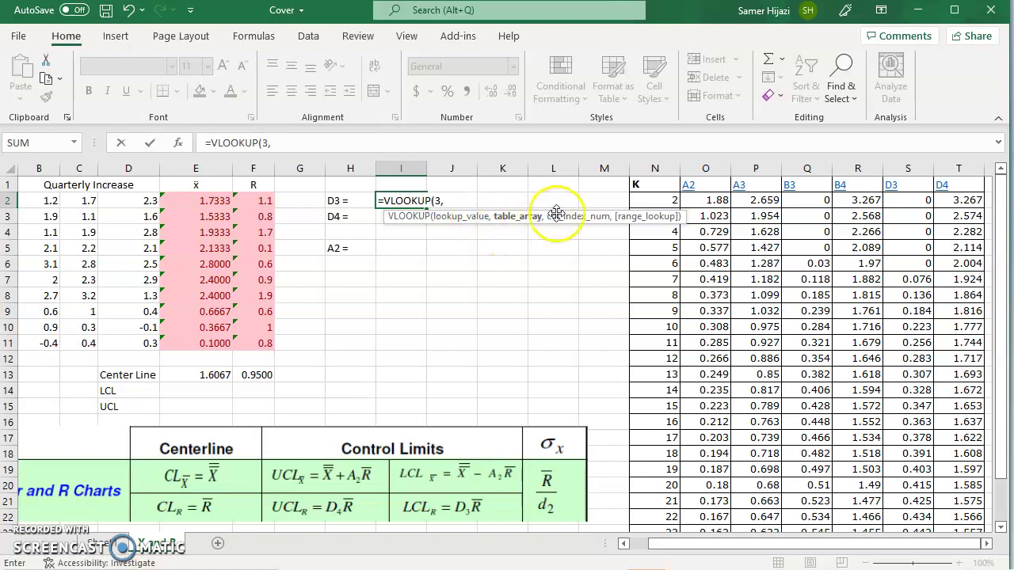
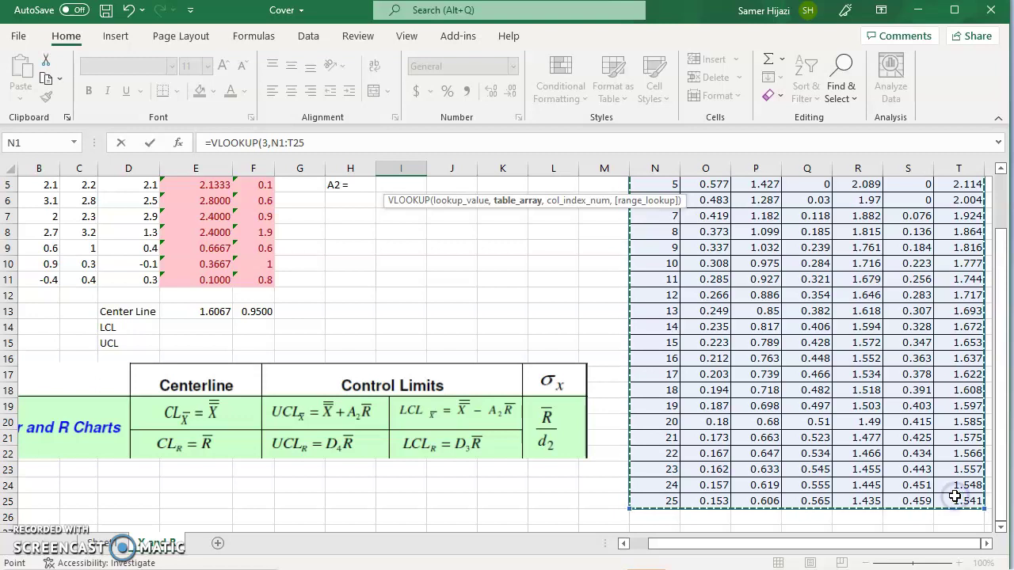
pyautogui.write(',')
pyautogui.moveTo(1008, 260); pyautogui.dragTo(1004, 186)
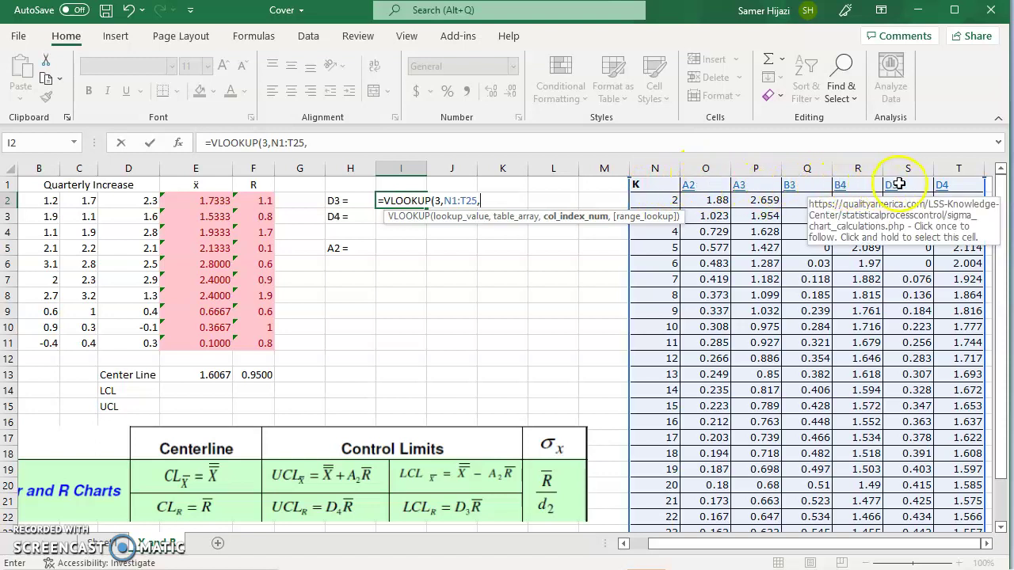
pyautogui.write('6')
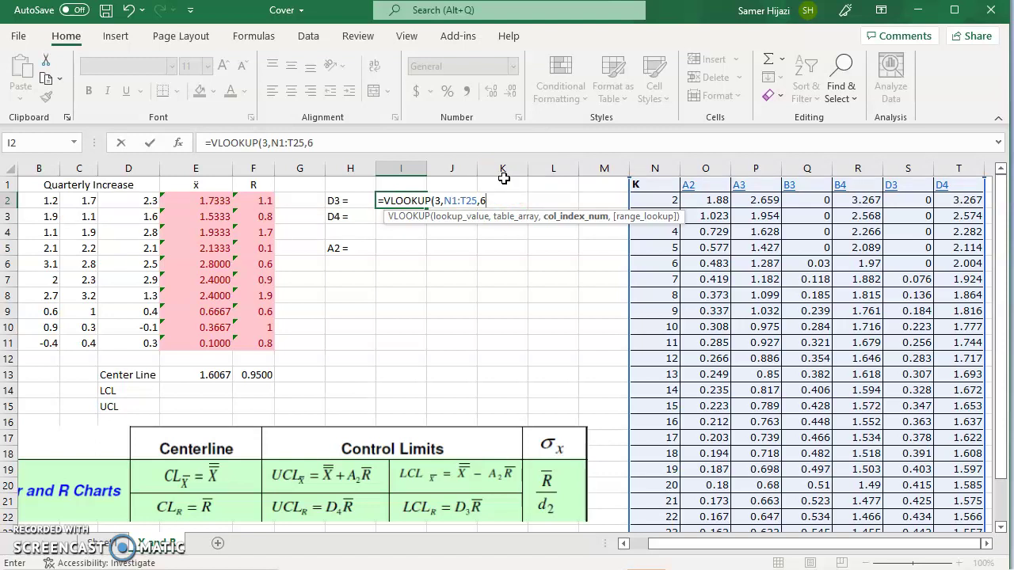
pyautogui.write(',')
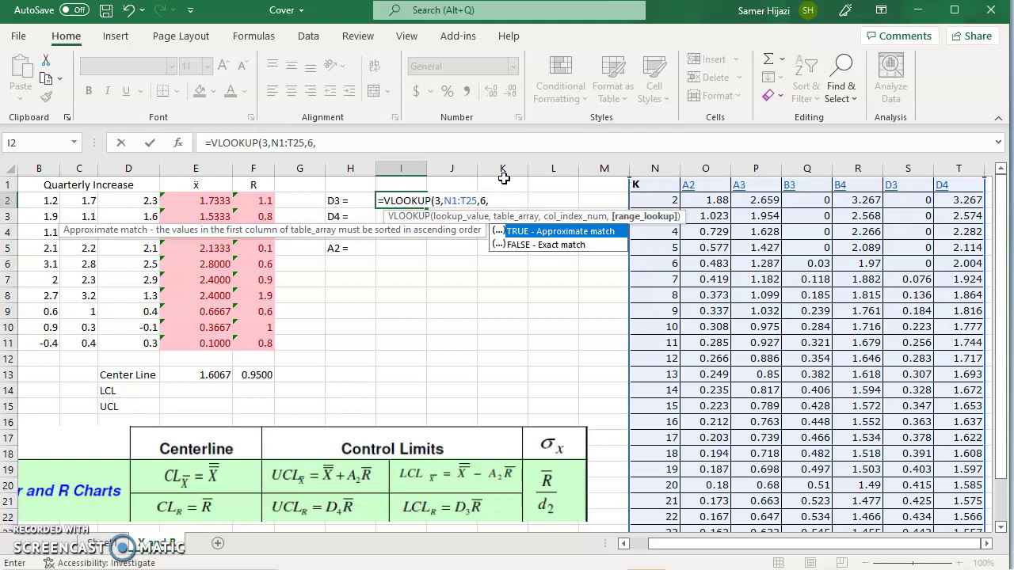
pyautogui.write('true)')
pyautogui.press('Return')
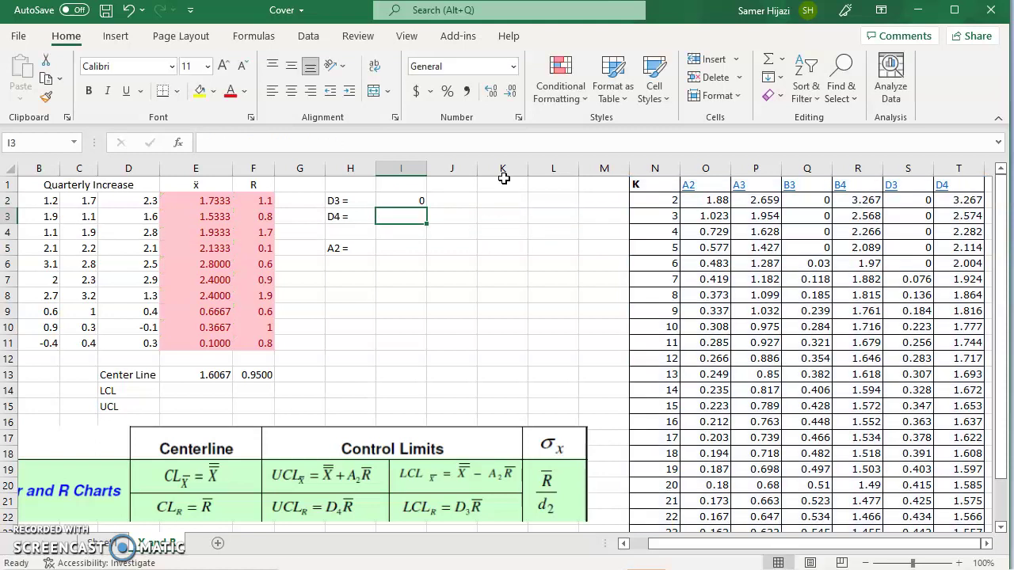
pyautogui.click(414, 200)
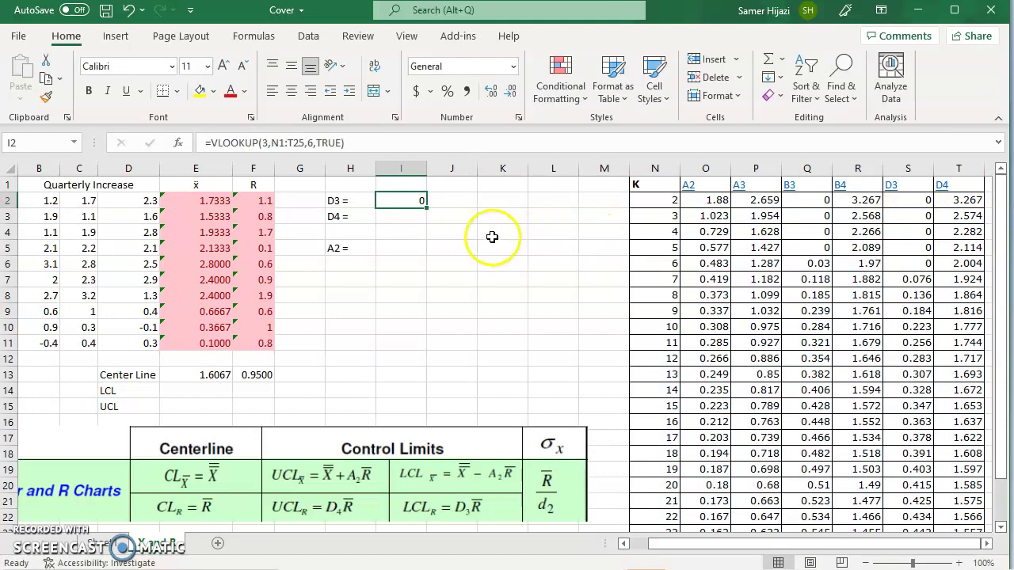
# Step: Look up the D4 constant for subgroup size 3 in I3 with =VLOOKUP(3,N1:T25,7,TRUE)
pyautogui.press('Down')
pyautogui.write('=vlo')
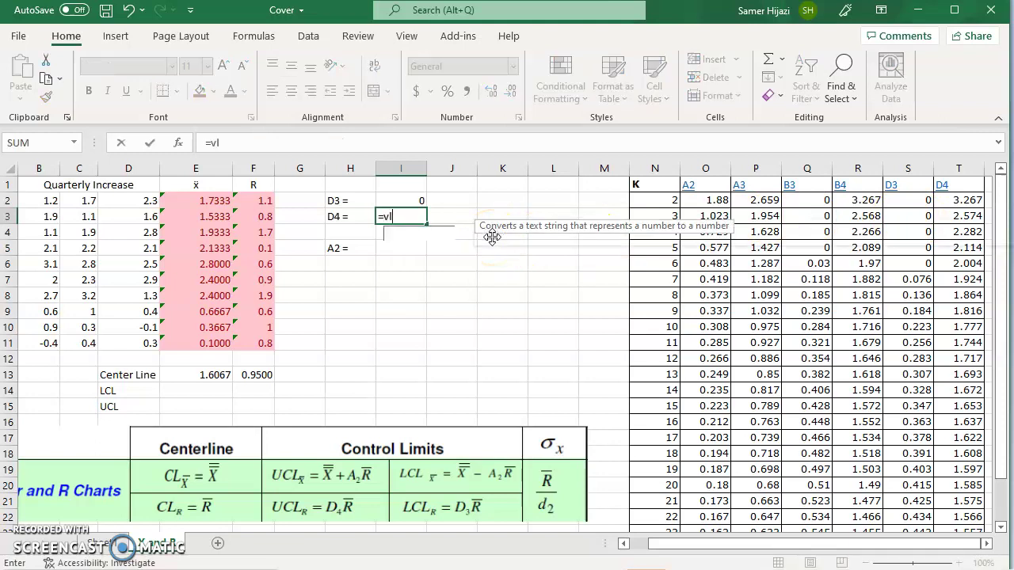
pyautogui.click(407, 236)
pyautogui.click(407, 236)
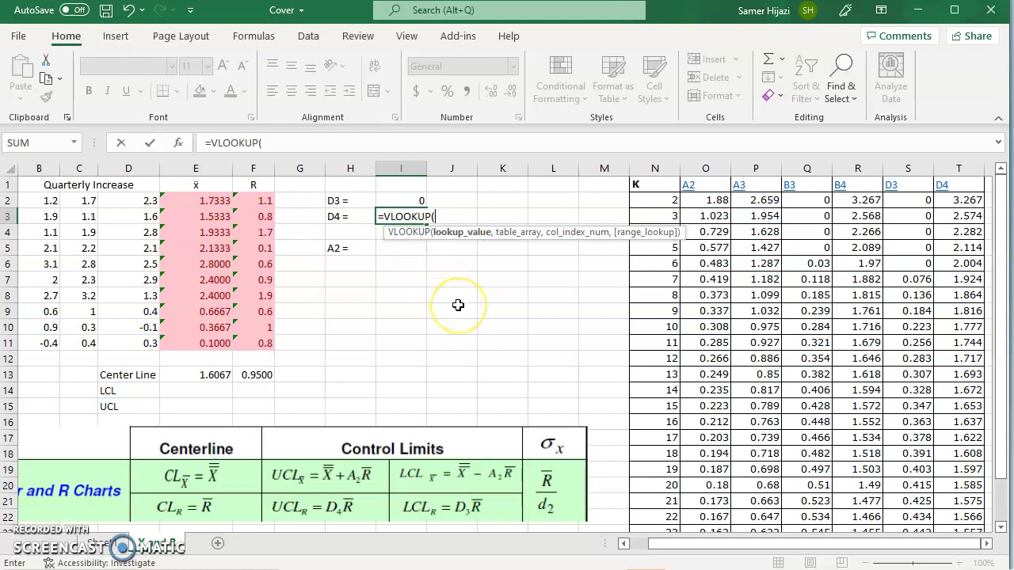
pyautogui.write('3')
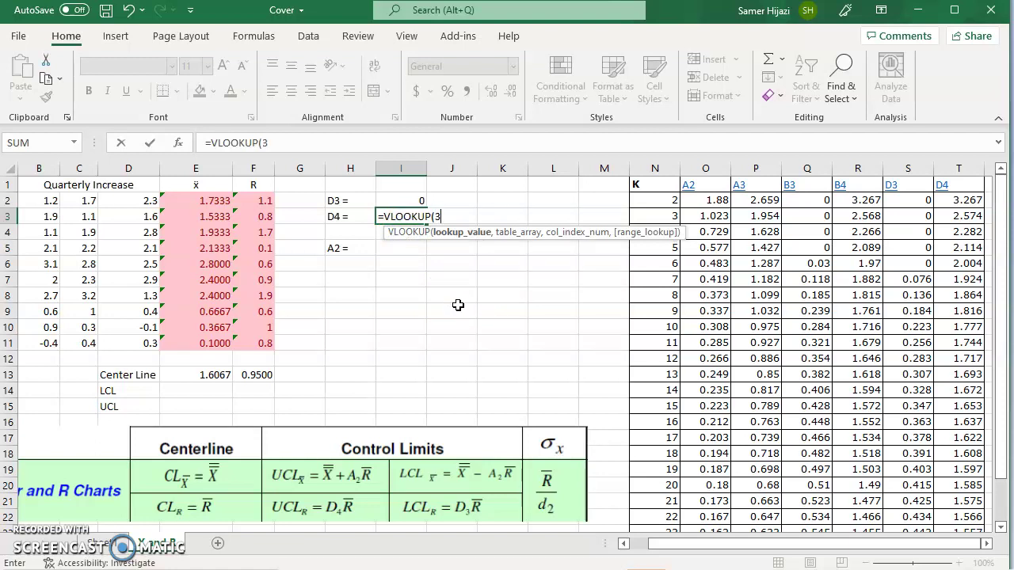
pyautogui.write(',')
pyautogui.click(561, 261)
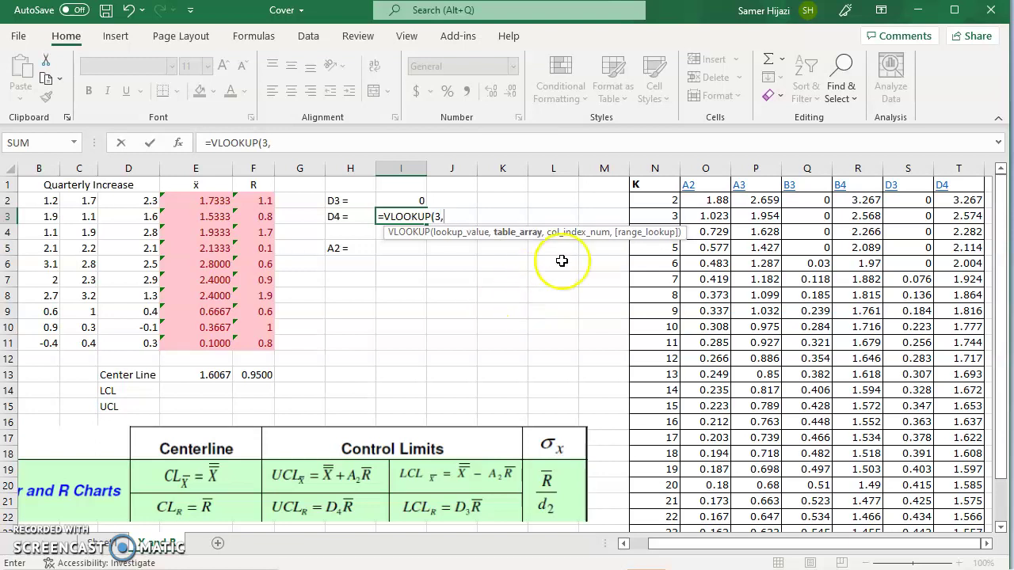
pyautogui.moveTo(654, 185); pyautogui.dragTo(969, 501)
pyautogui.write(',')
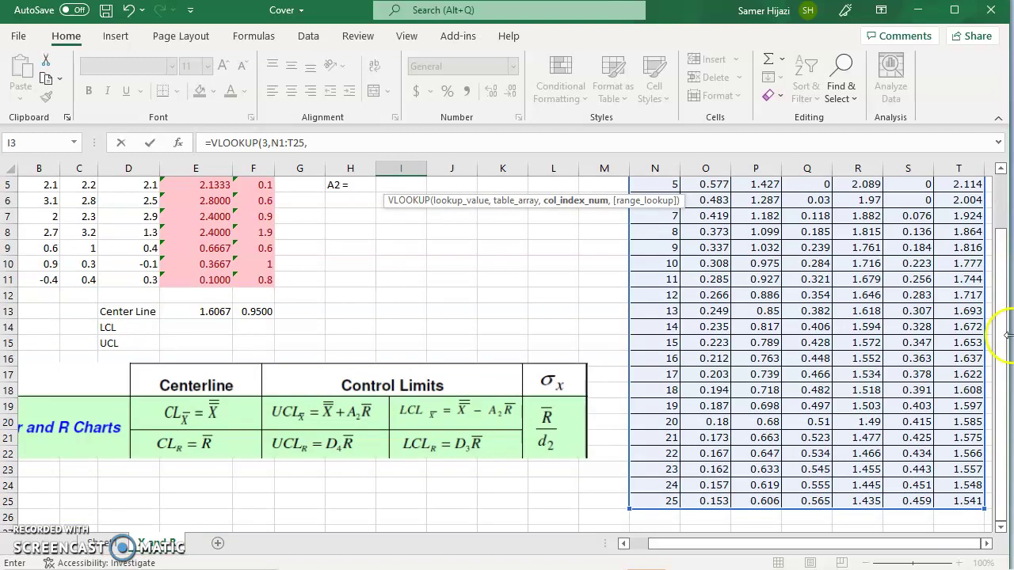
pyautogui.moveTo(1004, 342); pyautogui.dragTo(1006, 229)
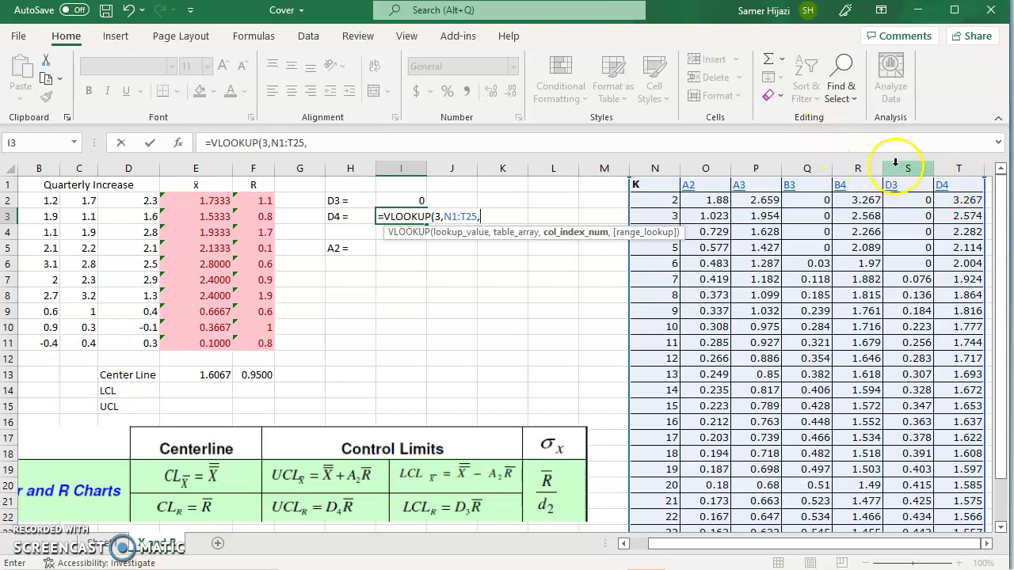
pyautogui.write('7,trye')
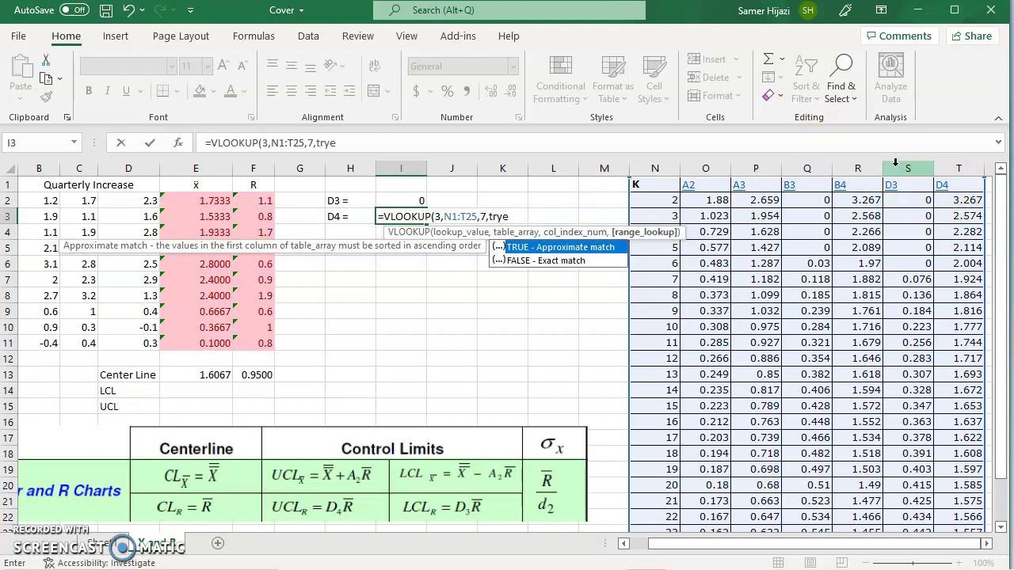
pyautogui.press('BackSpace')
pyautogui.press('BackSpace')
pyautogui.write('ue')
pyautogui.doubleClick(555, 248)
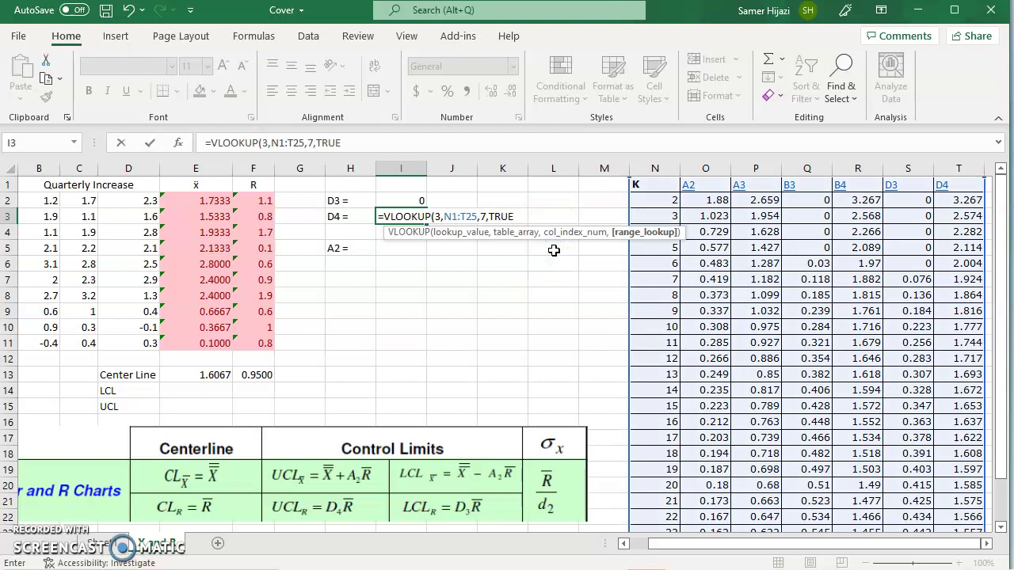
pyautogui.write(')')
pyautogui.press('Return')
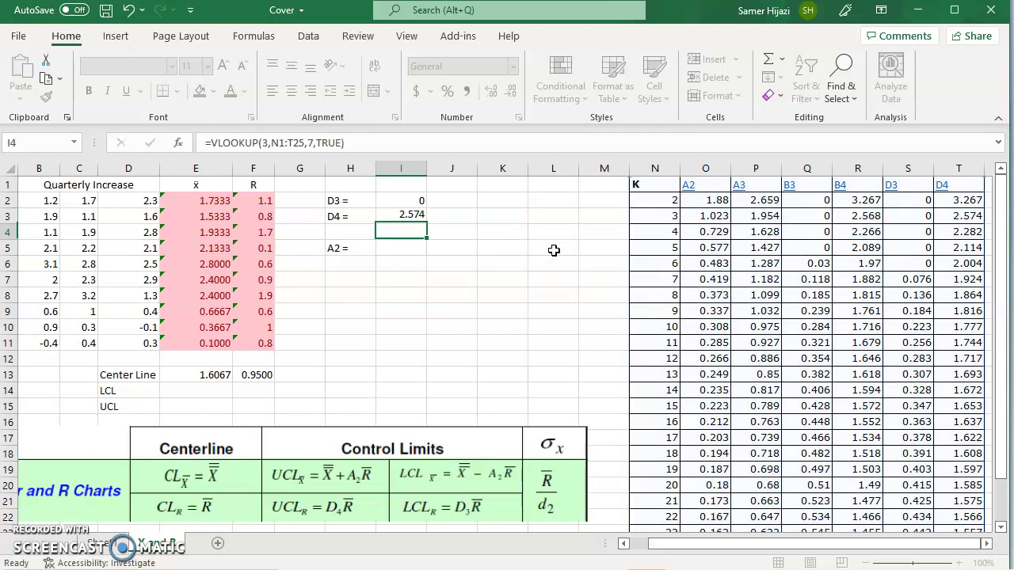
# Step: Compare the D4 result in I3 with the constants table entry in T3 and review the formula's lookup value
pyautogui.click(416, 216)
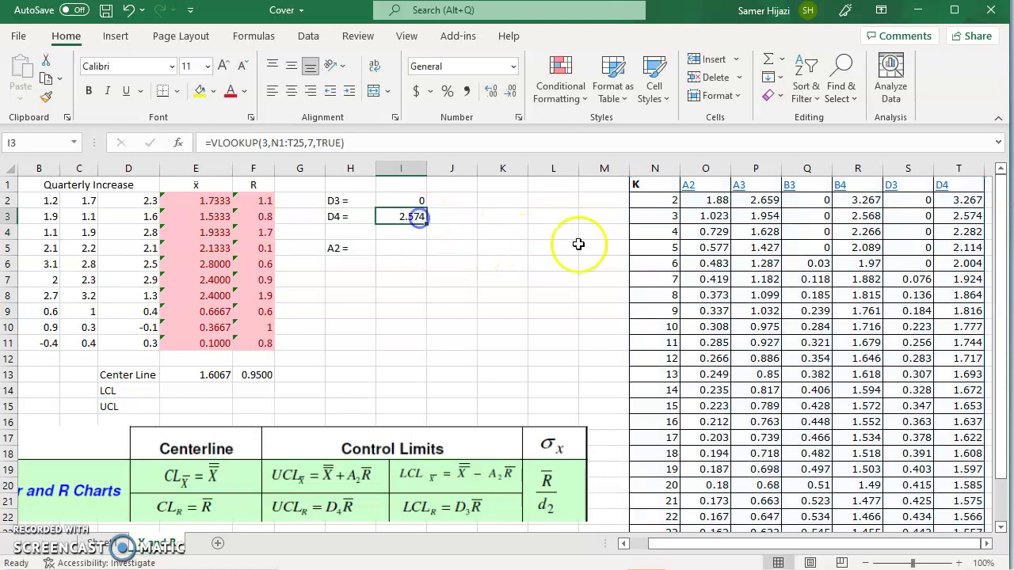
pyautogui.click(961, 217)
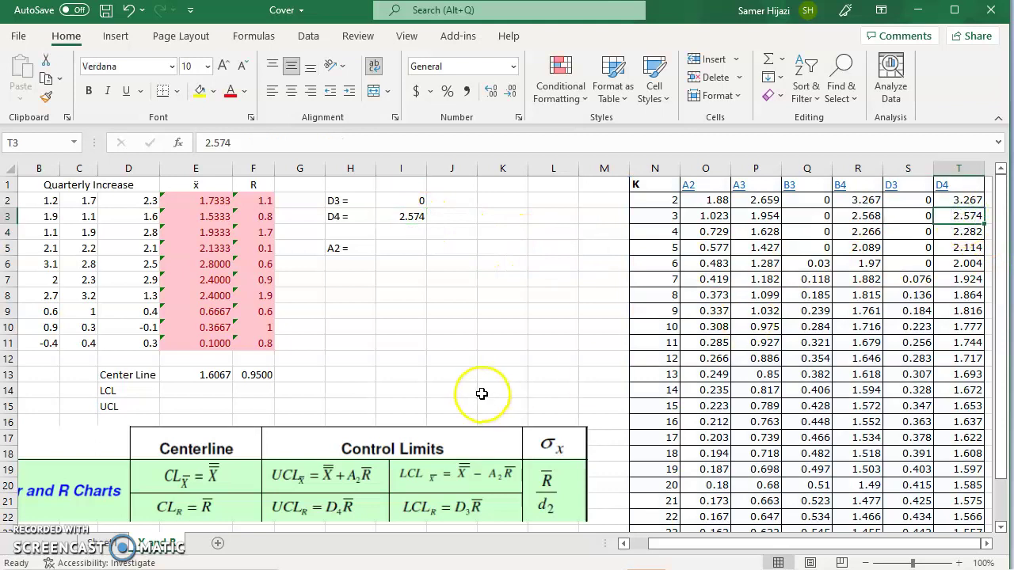
pyautogui.click(408, 219)
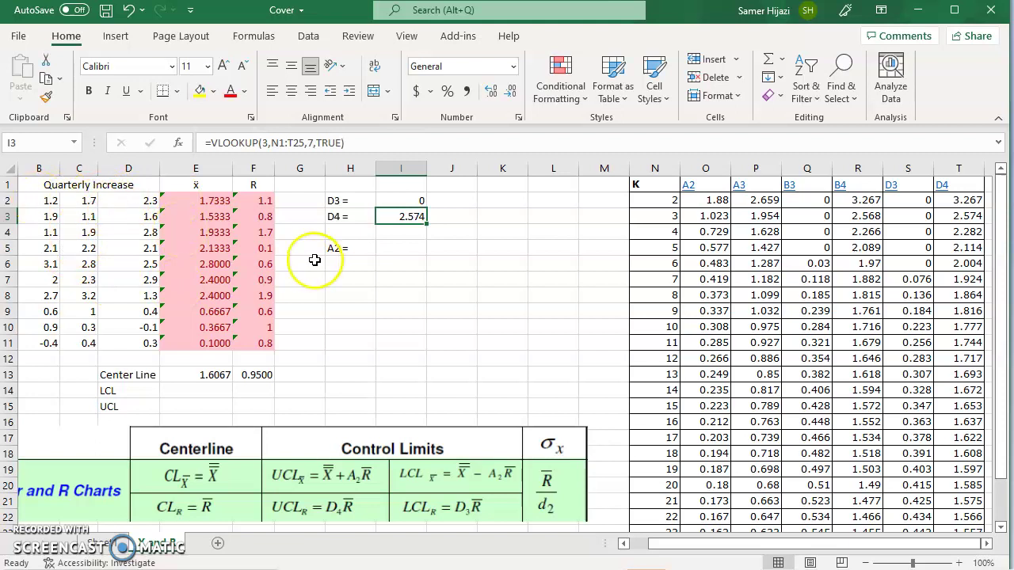
pyautogui.press('F2')
pyautogui.press('Left')
pyautogui.press('Left')
pyautogui.press('Left')
pyautogui.press('Left')
pyautogui.press('Left')
pyautogui.press('Left')
pyautogui.press('Left')
pyautogui.press('Left')
pyautogui.press('Left')
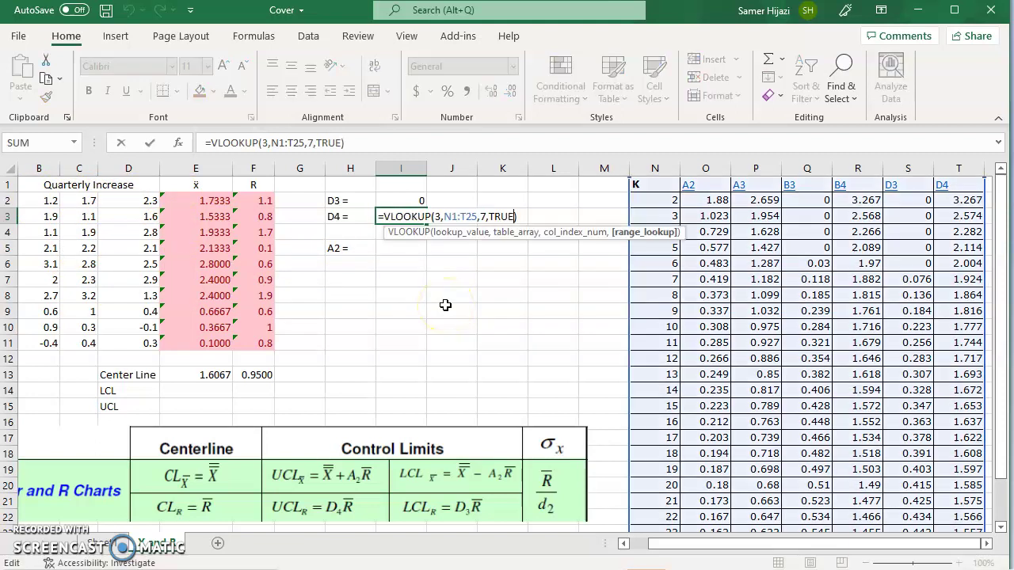
pyautogui.press('Left')
pyautogui.press('Left')
pyautogui.press('Left')
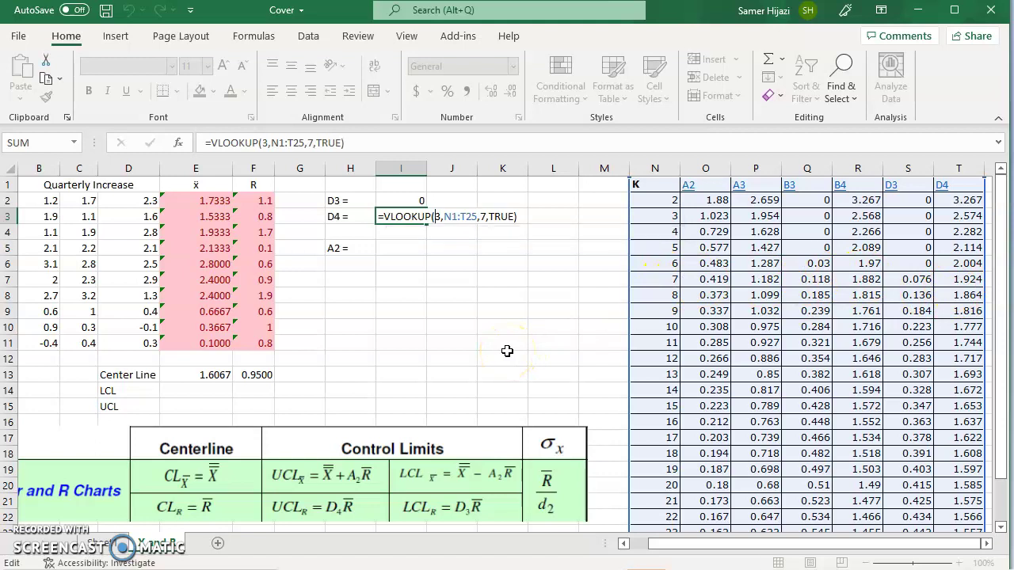
pyautogui.press('Return')
pyautogui.press('Up')
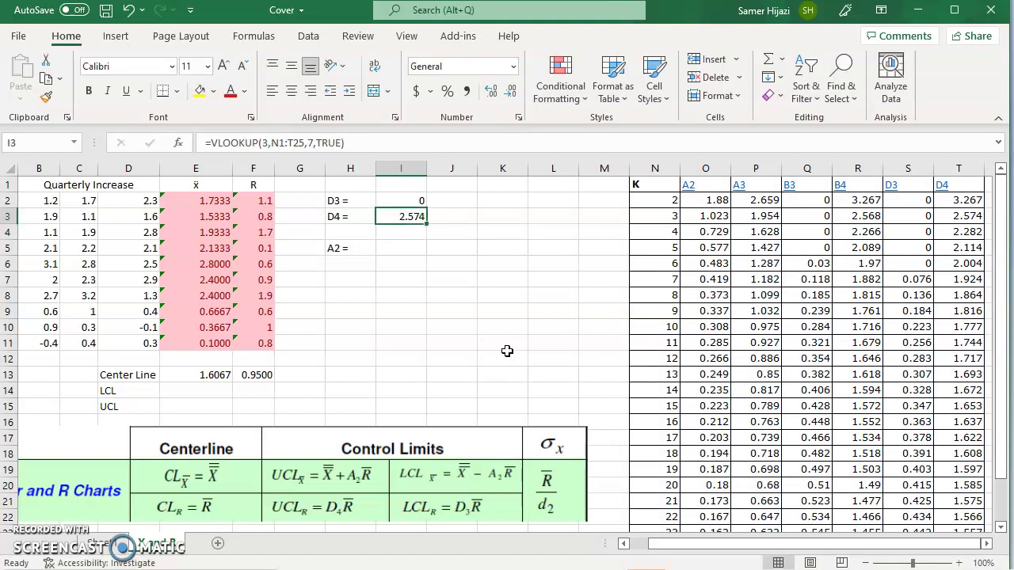
# Step: Look up the A2 constant for subgroup size 3 in I5 with =VLOOKUP(3,N1:T25,2,TRUE)
pyautogui.press('Down')
pyautogui.press('Down')
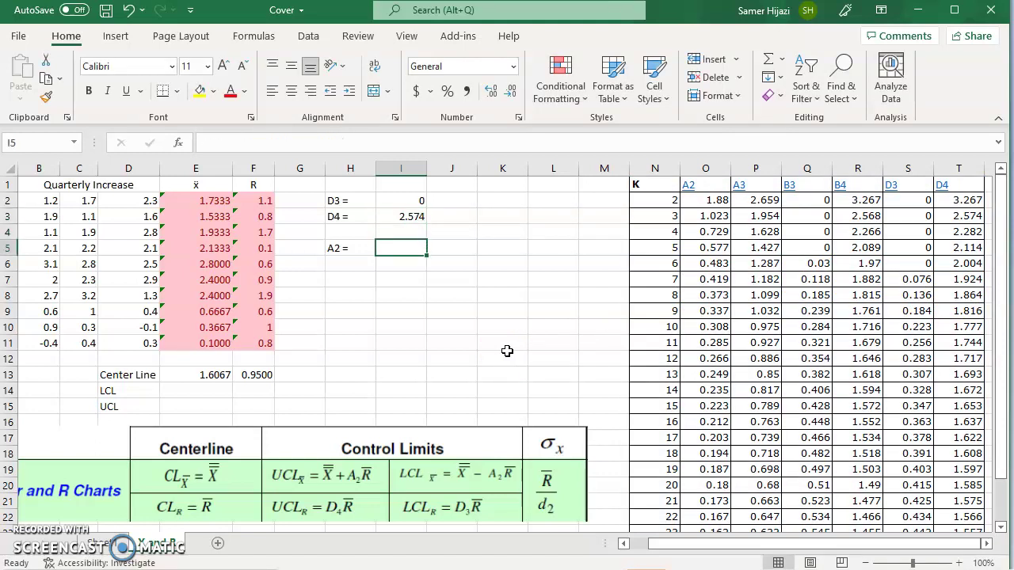
pyautogui.write('=')
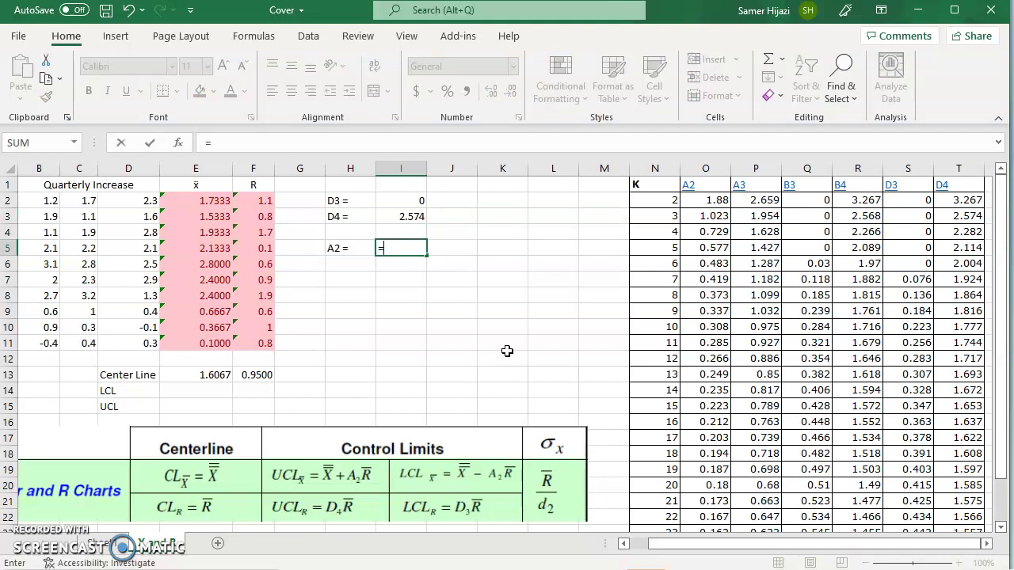
pyautogui.write('vloo')
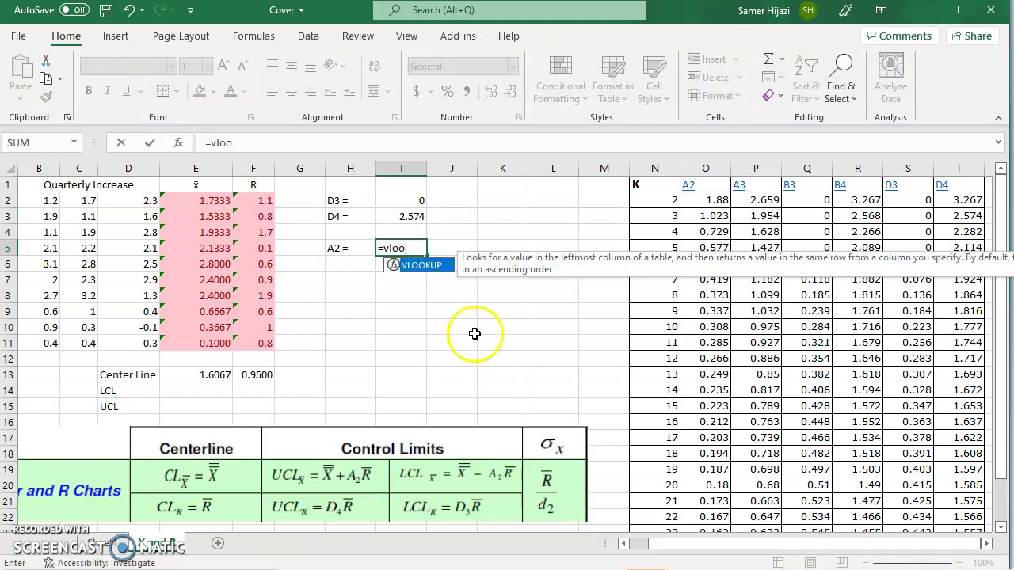
pyautogui.doubleClick(420, 265)
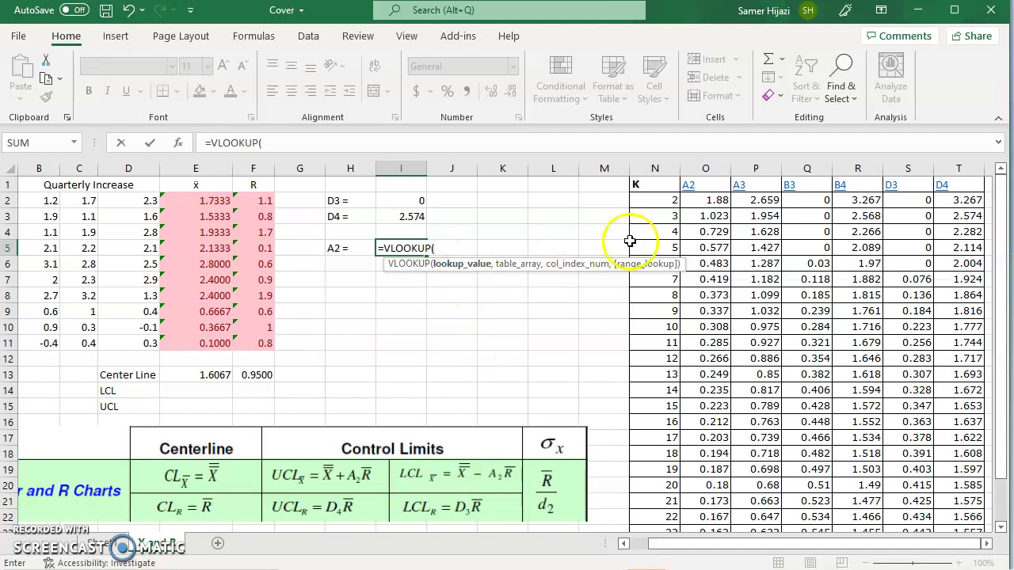
pyautogui.write('3,')
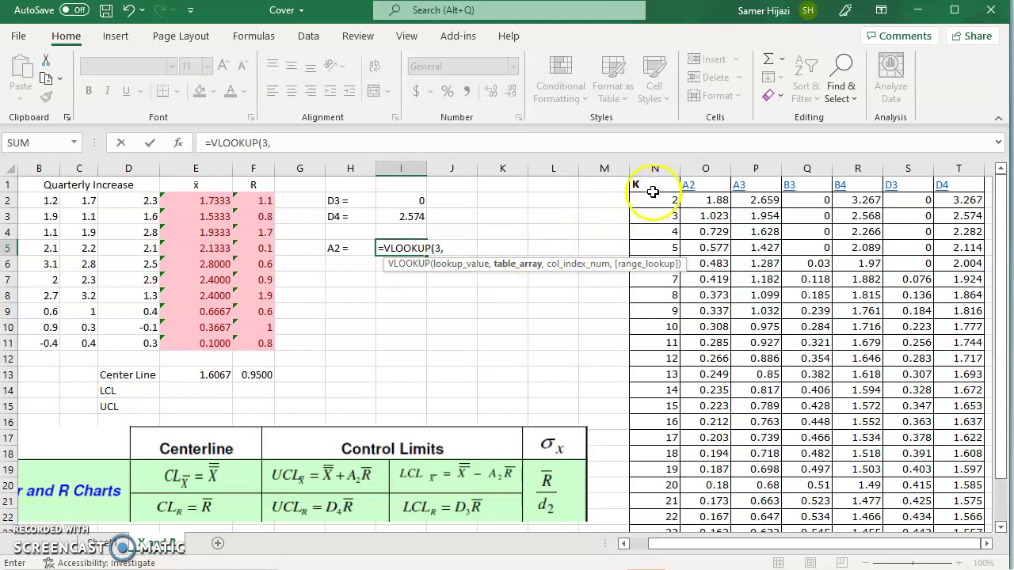
pyautogui.moveTo(647, 185); pyautogui.dragTo(971, 502)
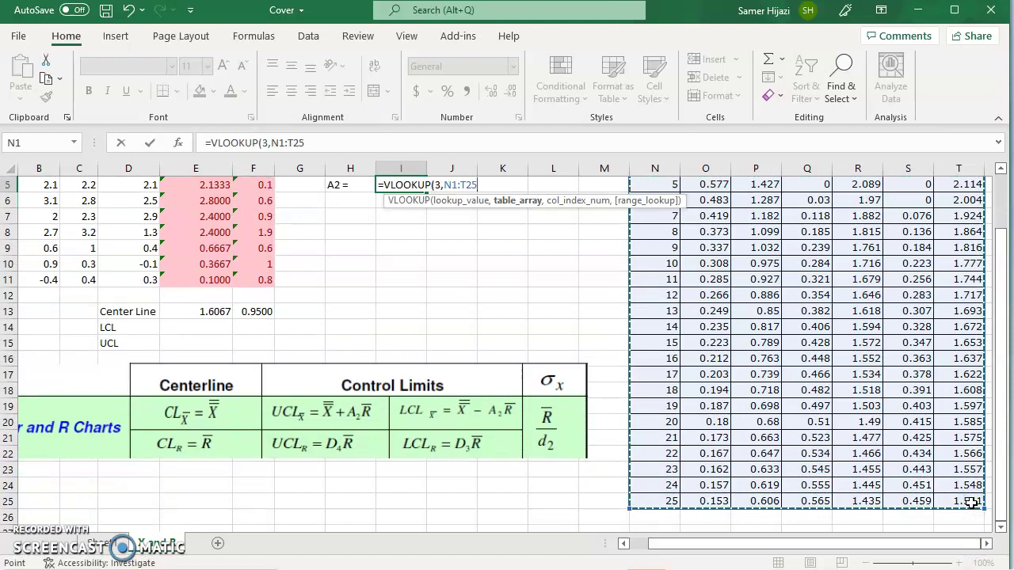
pyautogui.write(',')
pyautogui.moveTo(1000, 418); pyautogui.dragTo(1006, 343)
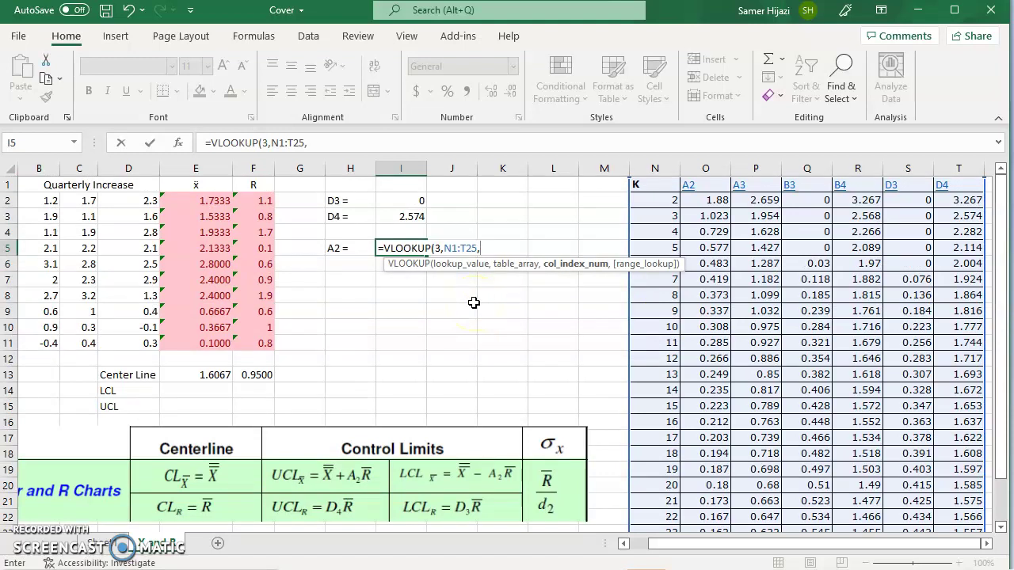
pyautogui.write('2,true')
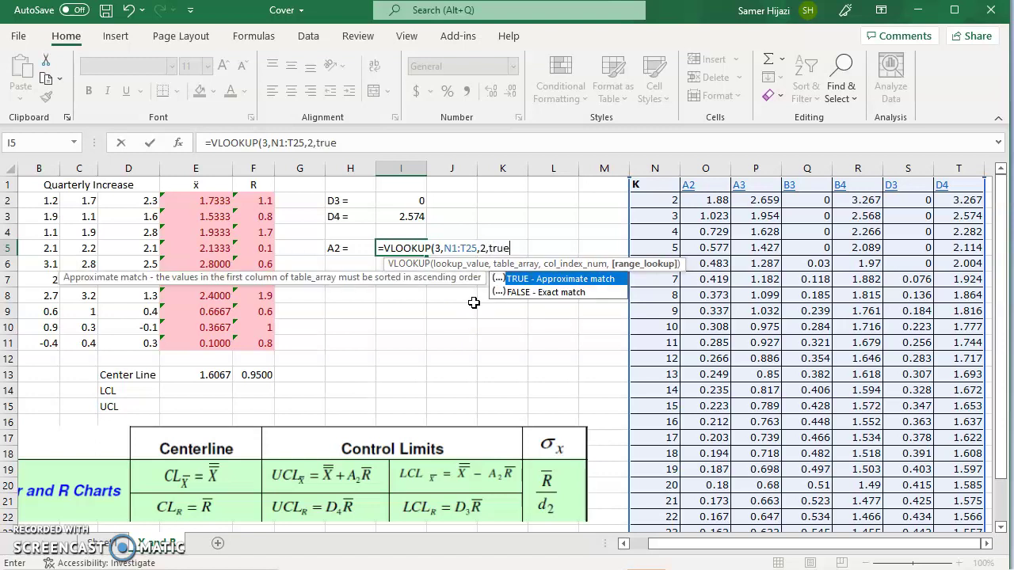
pyautogui.write(')')
pyautogui.press('Return')
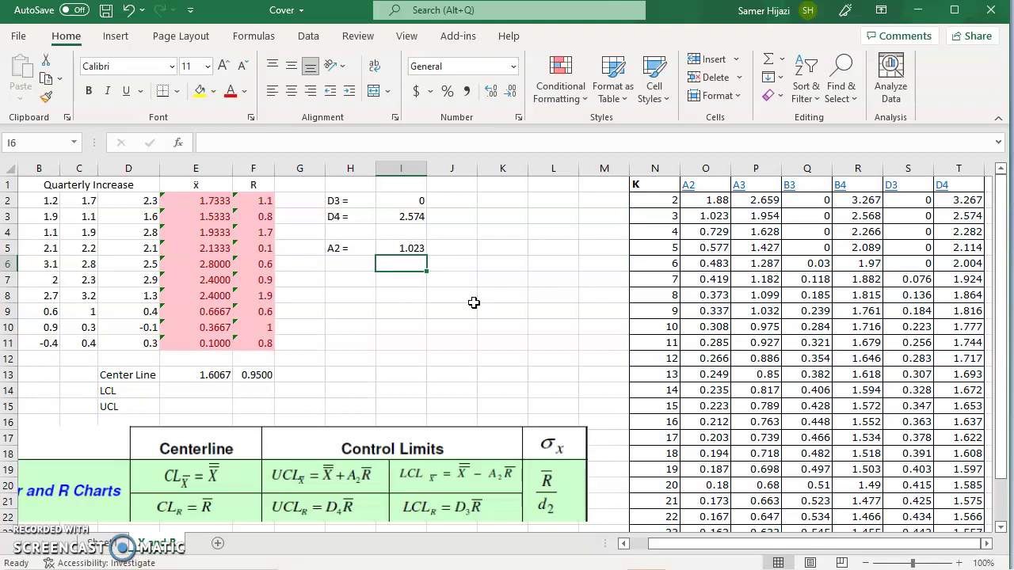
# Step: Calculate the x-bar chart's lower control limit in E14 with =E13-I5*F13
pyautogui.click(217, 389)
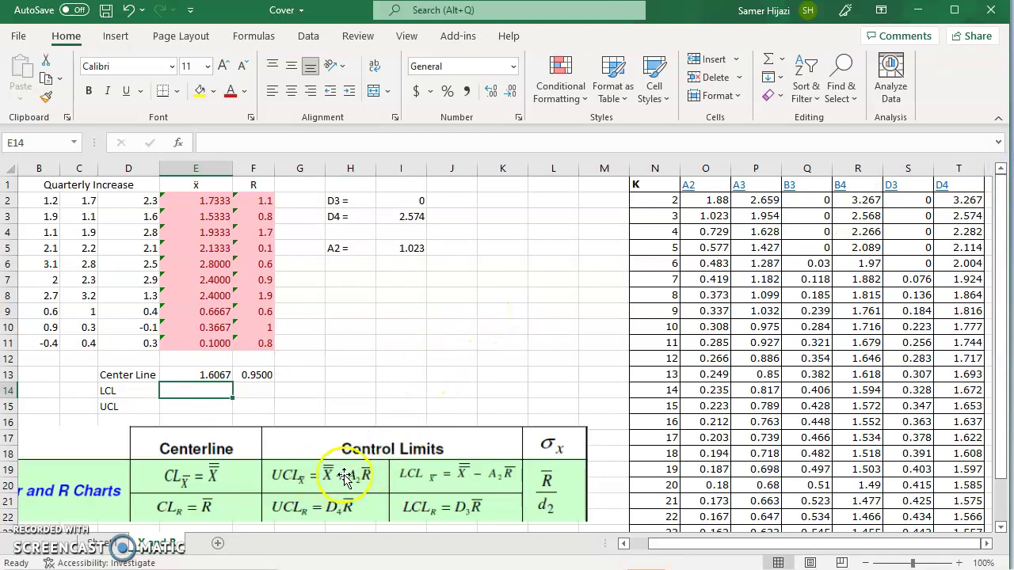
pyautogui.write('=')
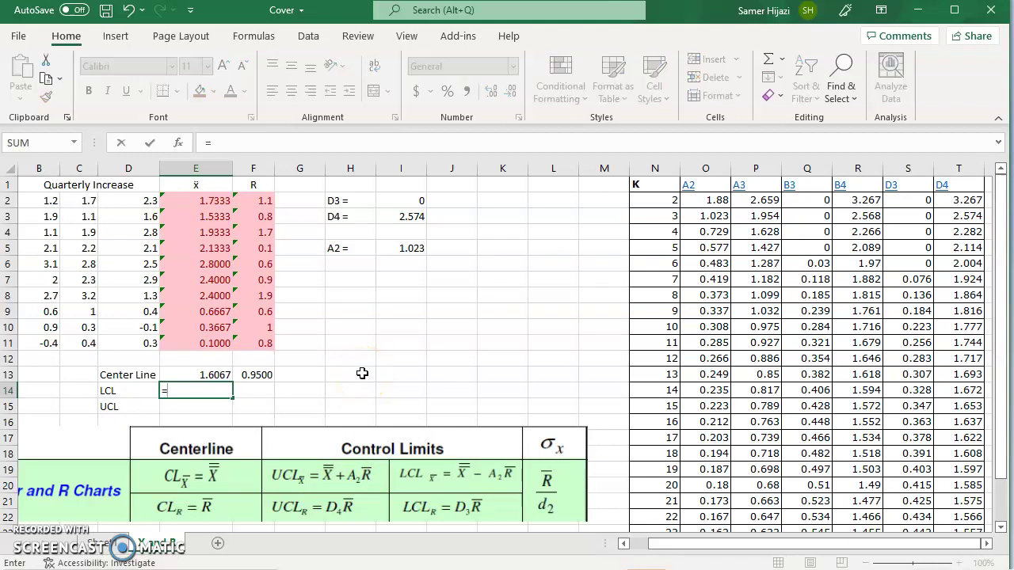
pyautogui.click(206, 374)
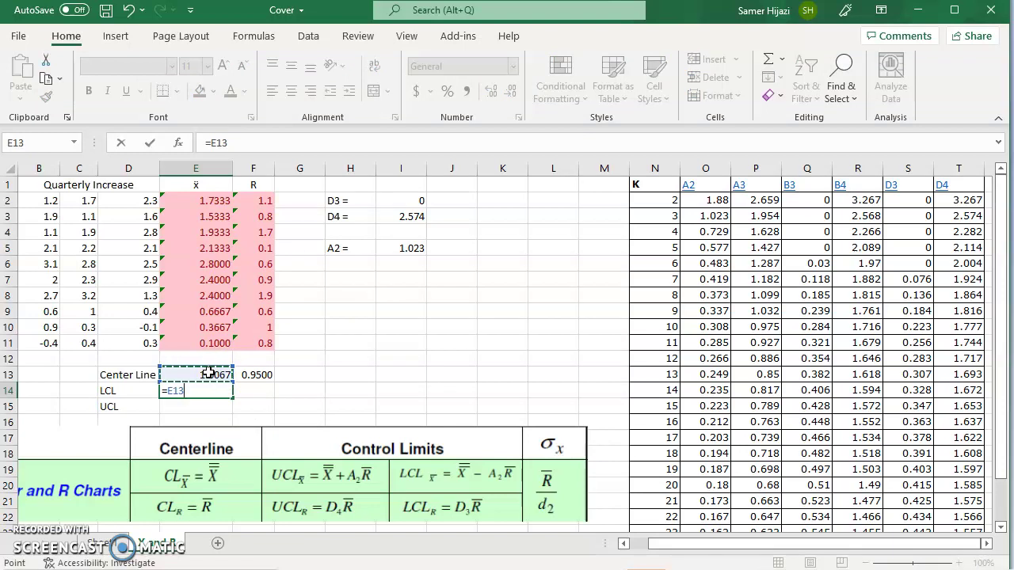
pyautogui.write('-')
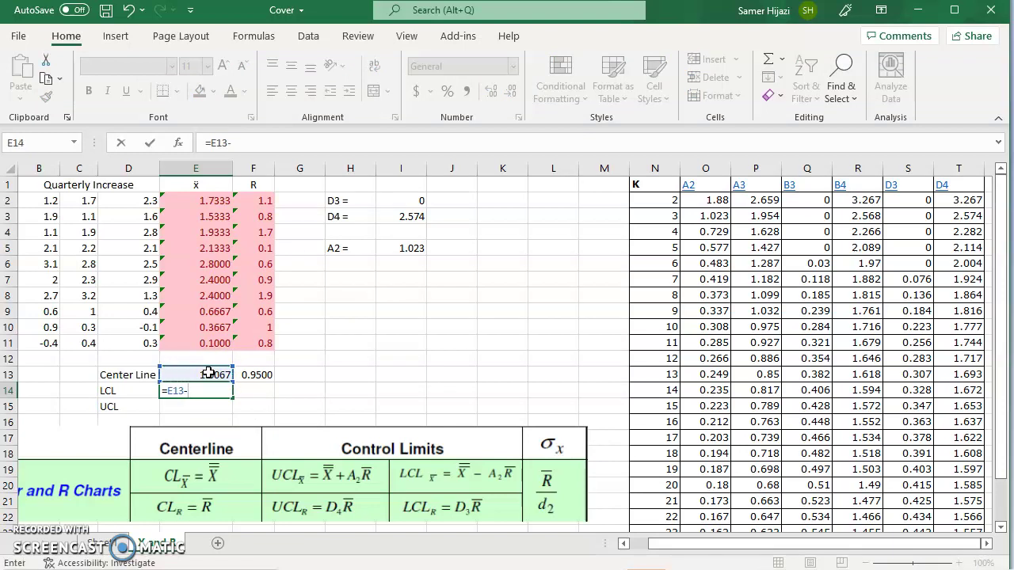
pyautogui.click(410, 247)
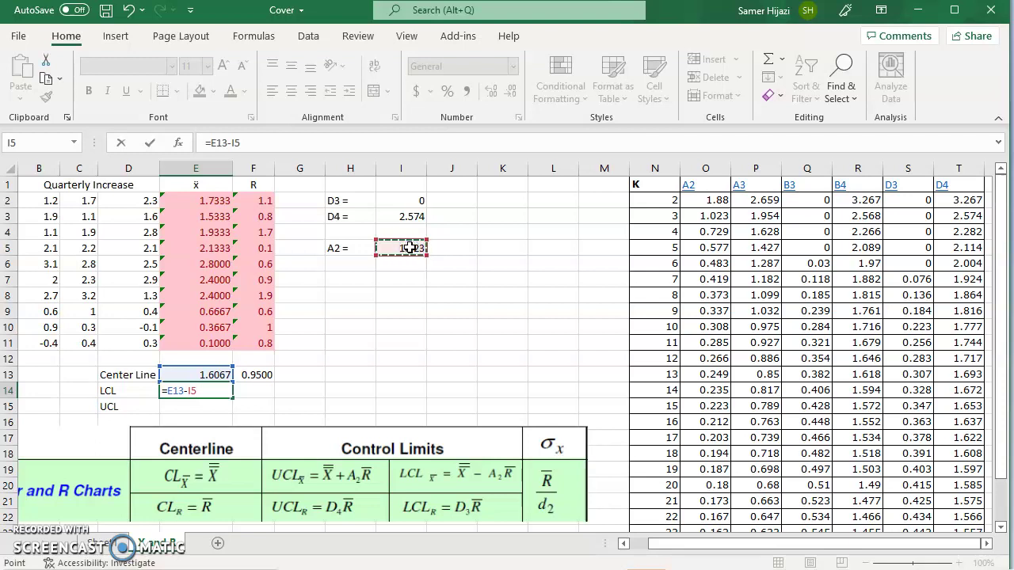
pyautogui.write('*')
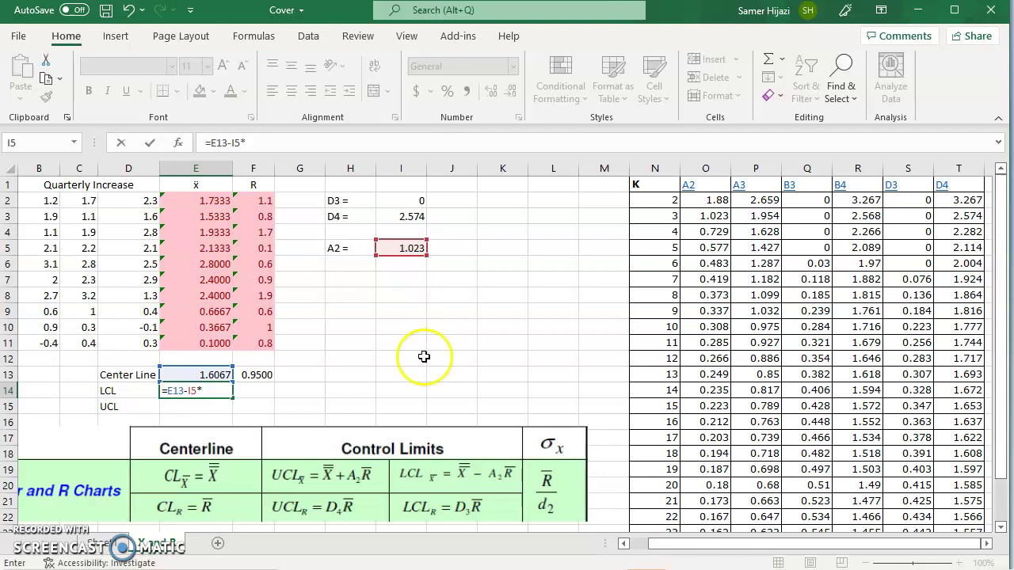
pyautogui.click(253, 376)
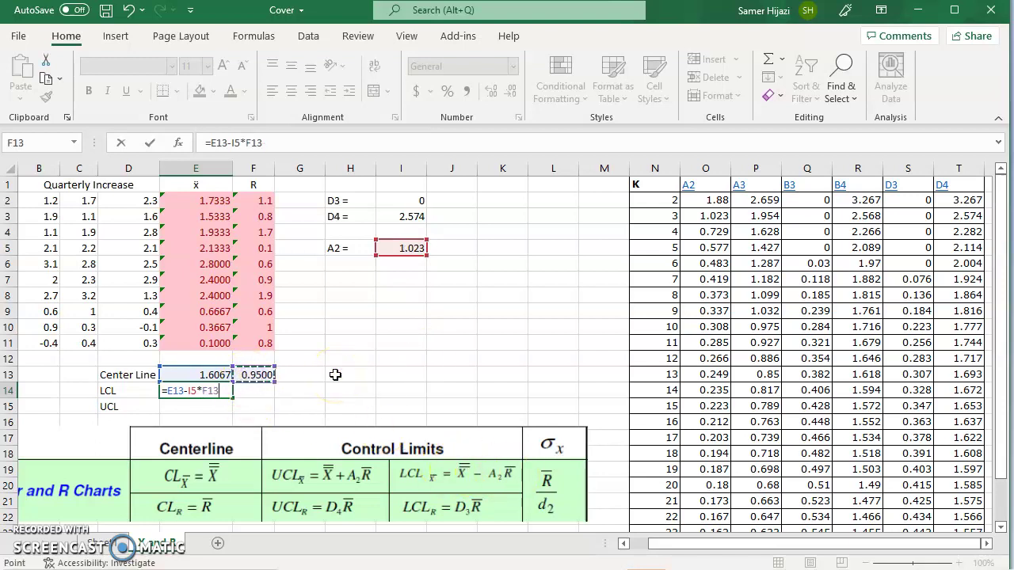
pyautogui.press('Return')
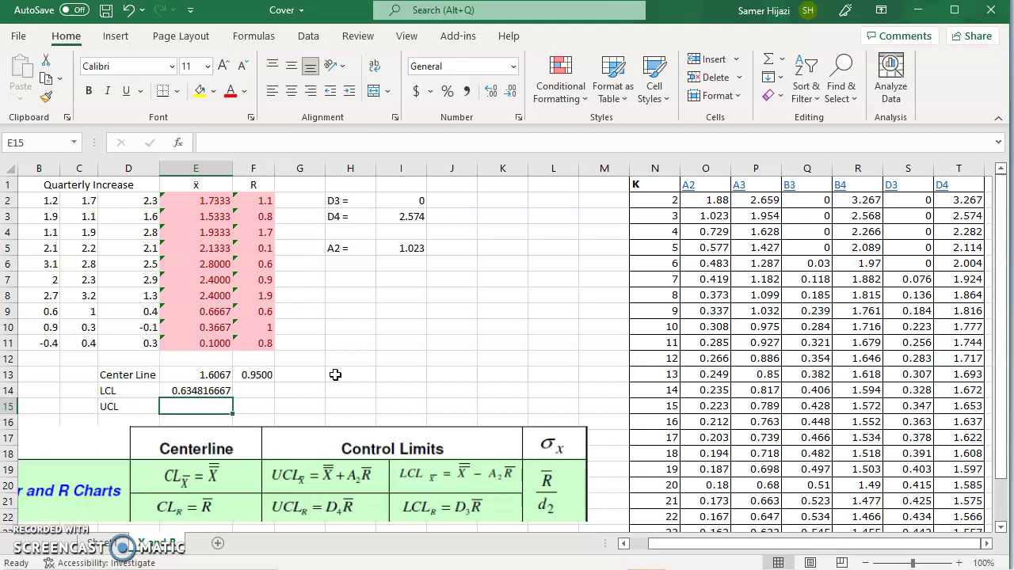
# Step: Calculate the x-bar chart's upper control limit in E15 with =E13+I5*F13
pyautogui.write('=')
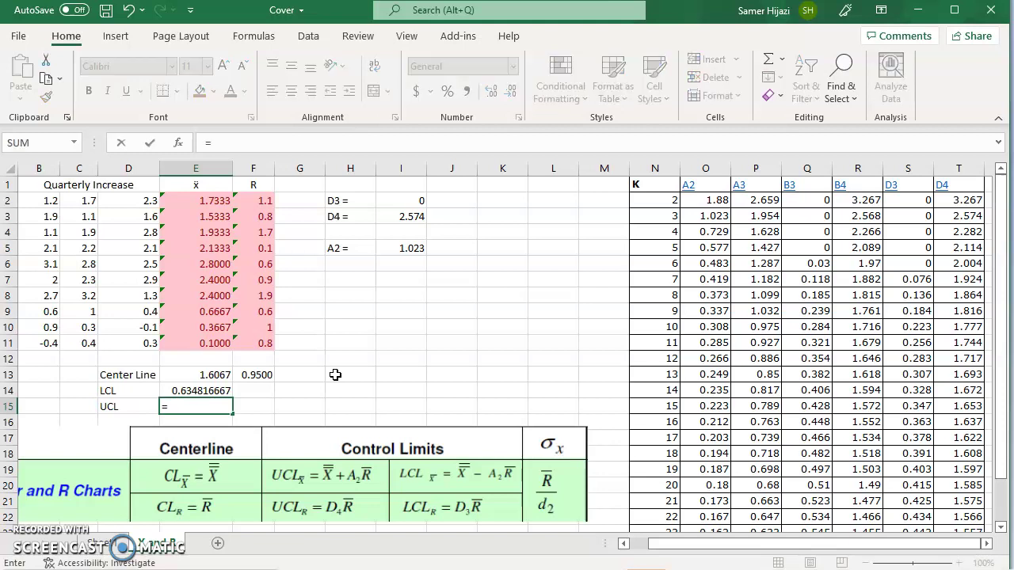
pyautogui.click(218, 373)
pyautogui.write('+')
pyautogui.click(417, 247)
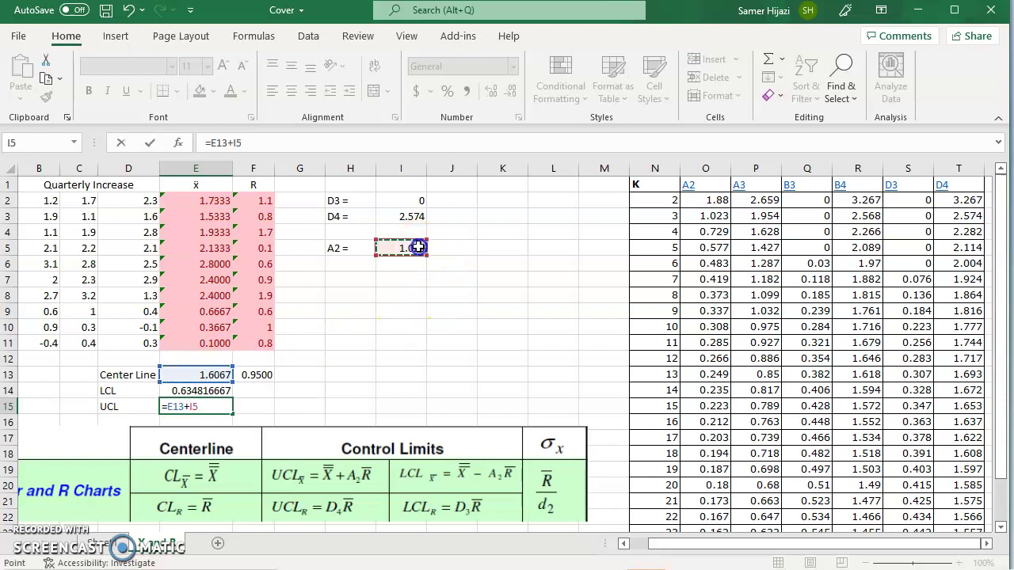
pyautogui.write('*')
pyautogui.click(254, 376)
pyautogui.press('Return')
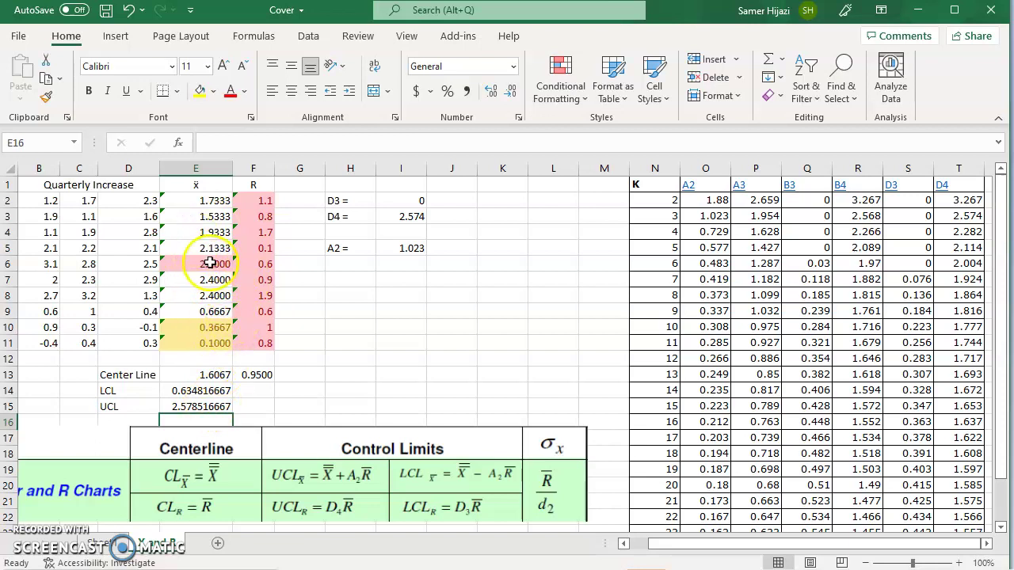
# Step: Calculate the R chart's lower control limit in F14 with =I2*F13
pyautogui.click(269, 390)
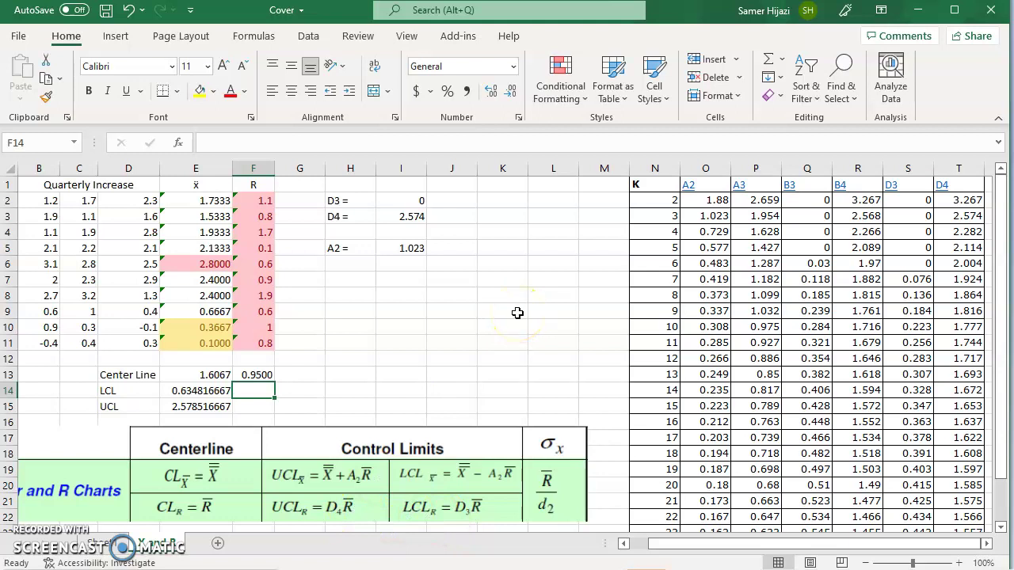
pyautogui.write('=')
pyautogui.click(420, 201)
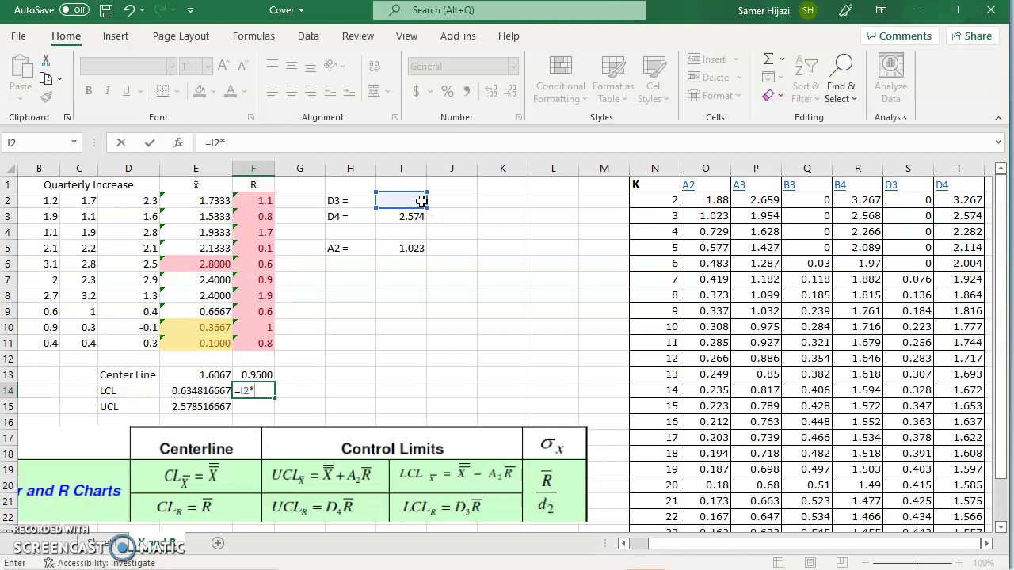
pyautogui.click(268, 374)
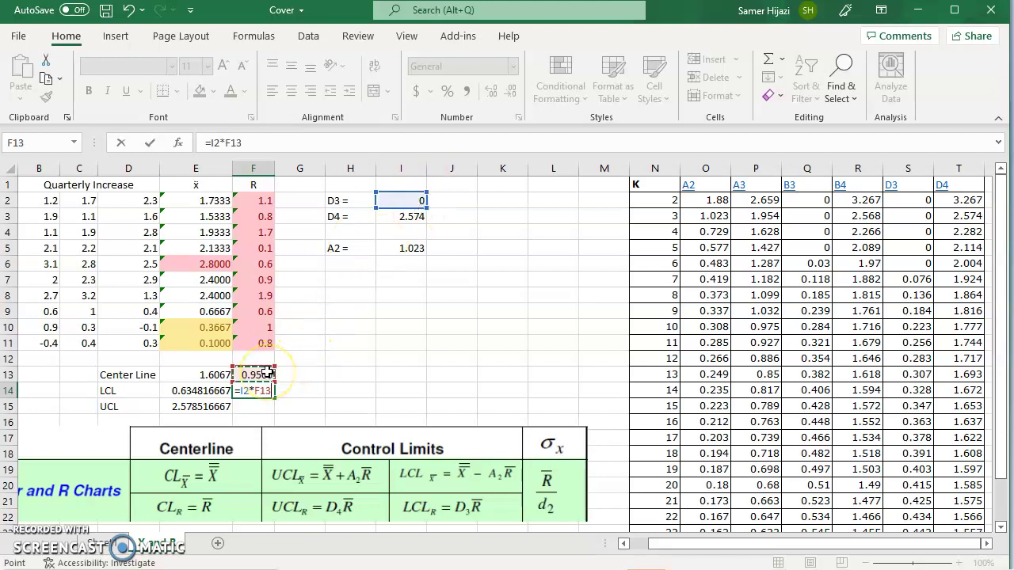
pyautogui.press('Return')
# Step: Calculate the R chart's upper control limit in F15 with =I3*F13
pyautogui.write('=')
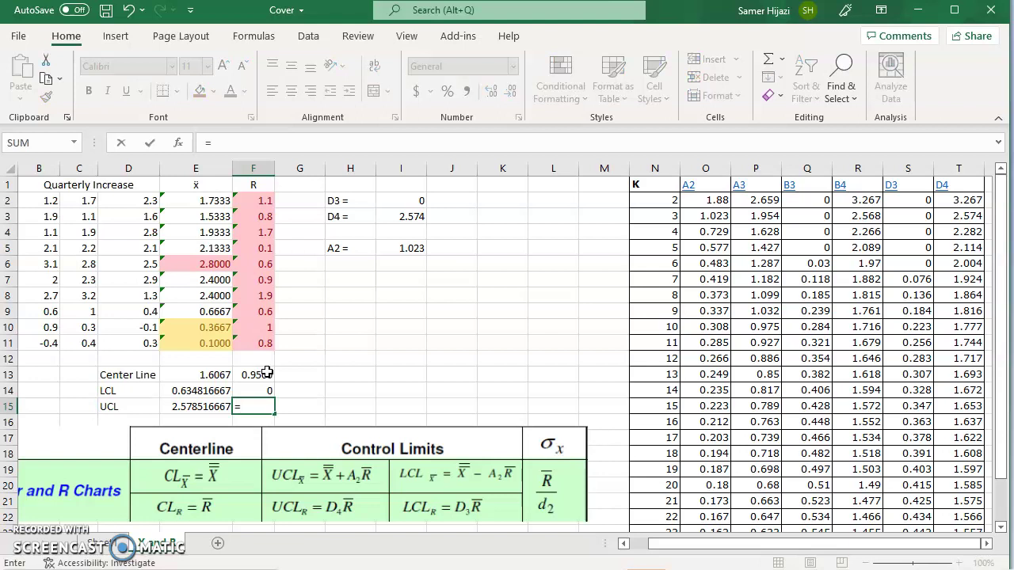
pyautogui.click(402, 219)
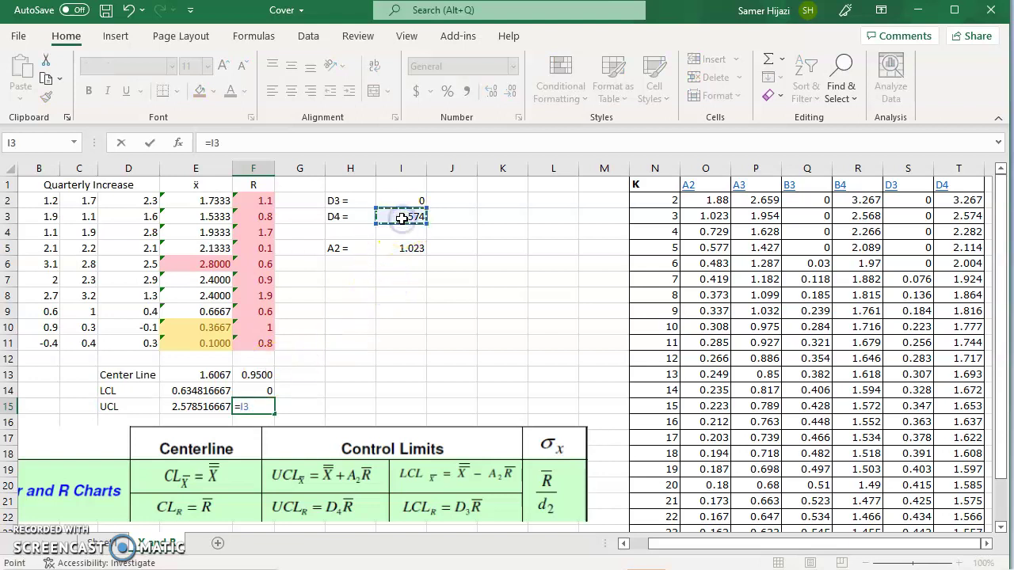
pyautogui.write('*')
pyautogui.moveTo(253, 374); pyautogui.dragTo(253, 390)
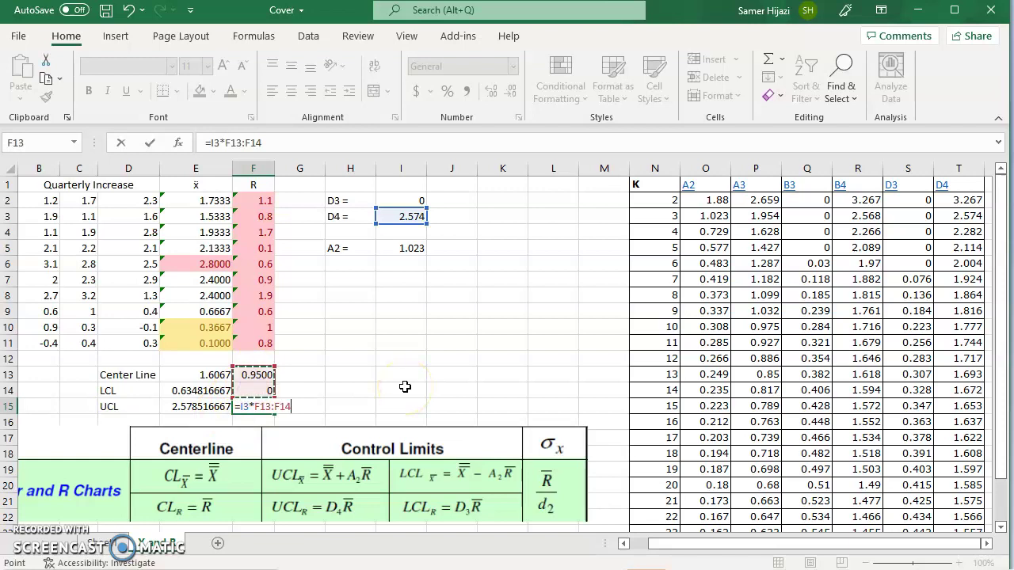
pyautogui.hscroll(-1, 307, 372)
pyautogui.click(304, 373)
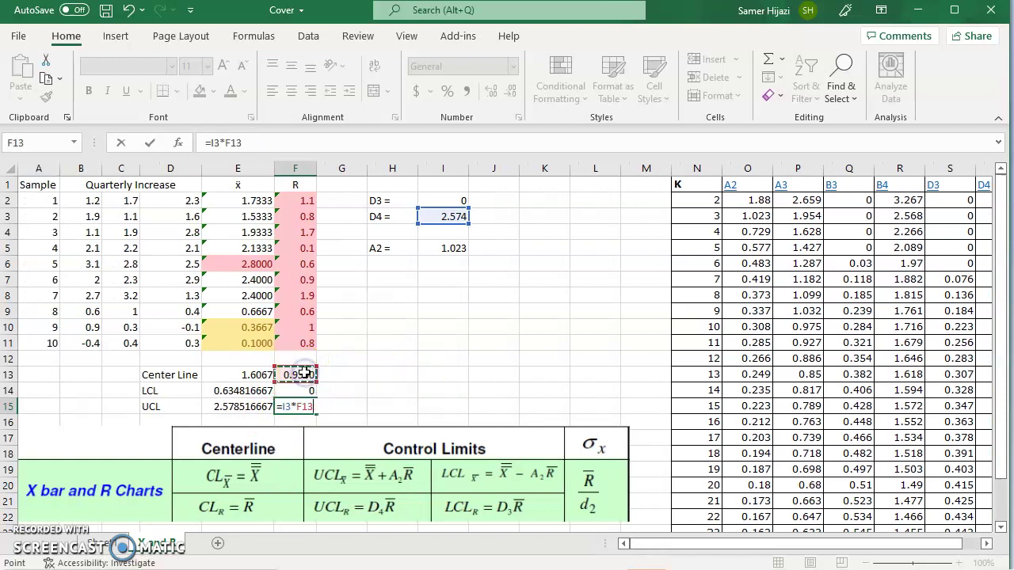
pyautogui.press('Return')
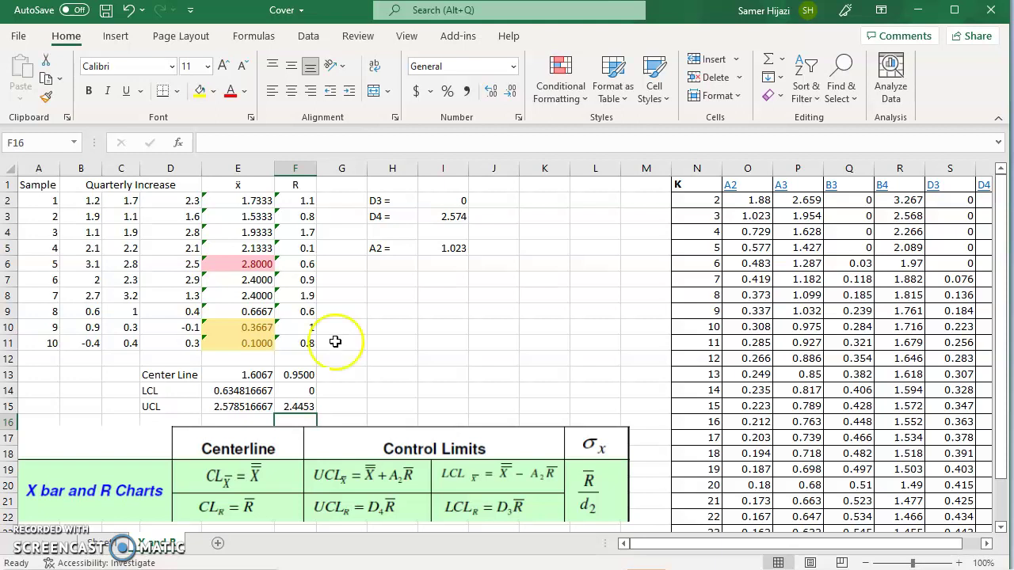
# Step: Review the x-bar control limit formulas in E14 and E15 against the highlighted sample averages
pyautogui.click(237, 390)
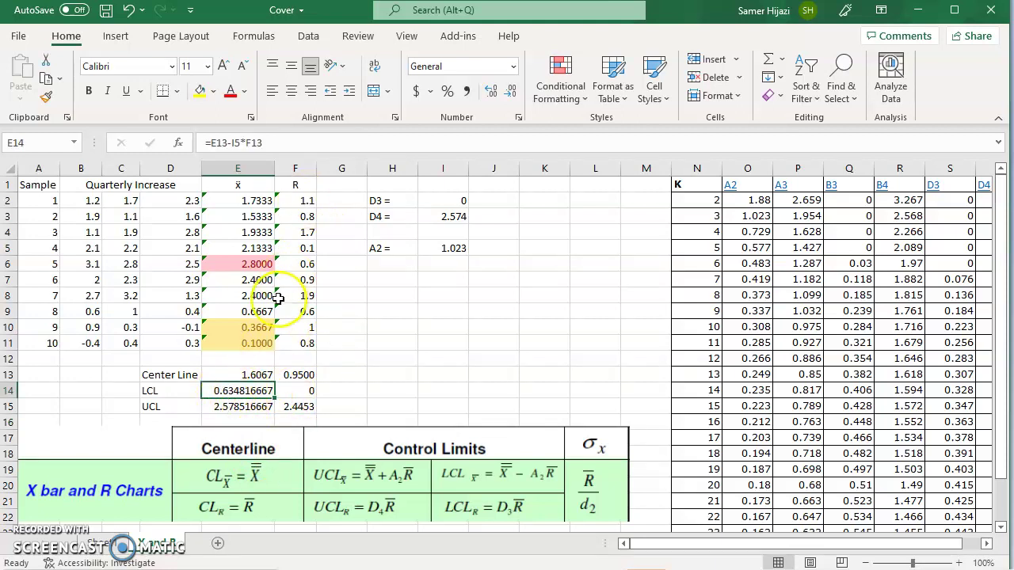
pyautogui.click(213, 403)
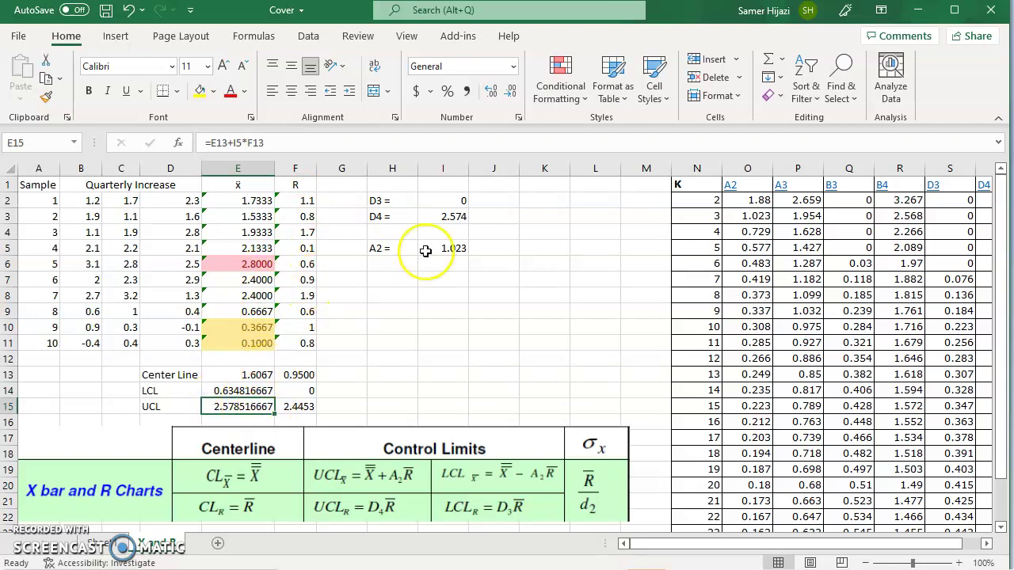
pyautogui.click(324, 218)
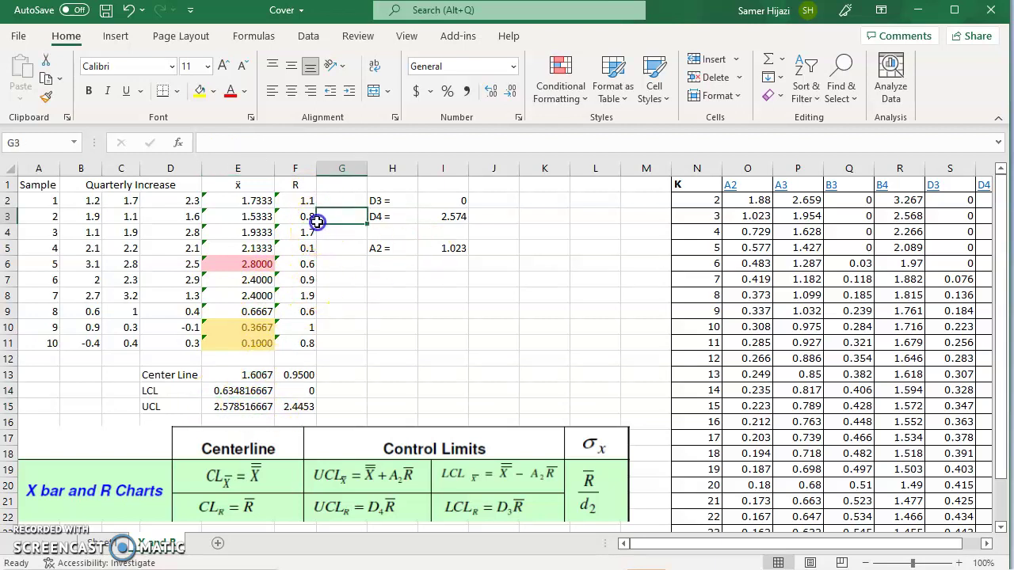
# Step: Start a new conditional formatting rule for the sample averages in E2:E11, of type "Format only cells that contain"
pyautogui.moveTo(257, 184); pyautogui.dragTo(255, 345)
pyautogui.click(255, 199)
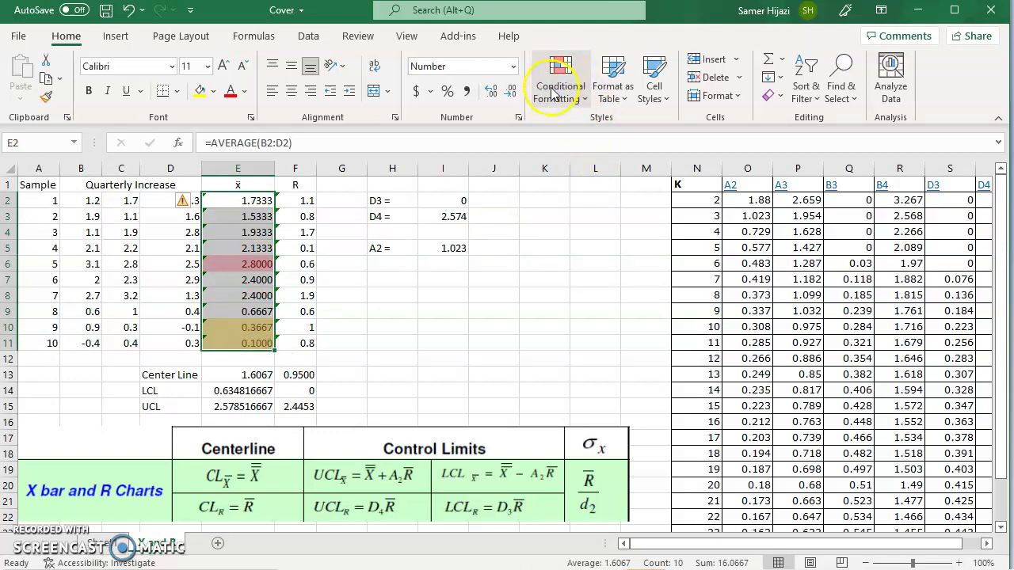
pyautogui.click(587, 104)
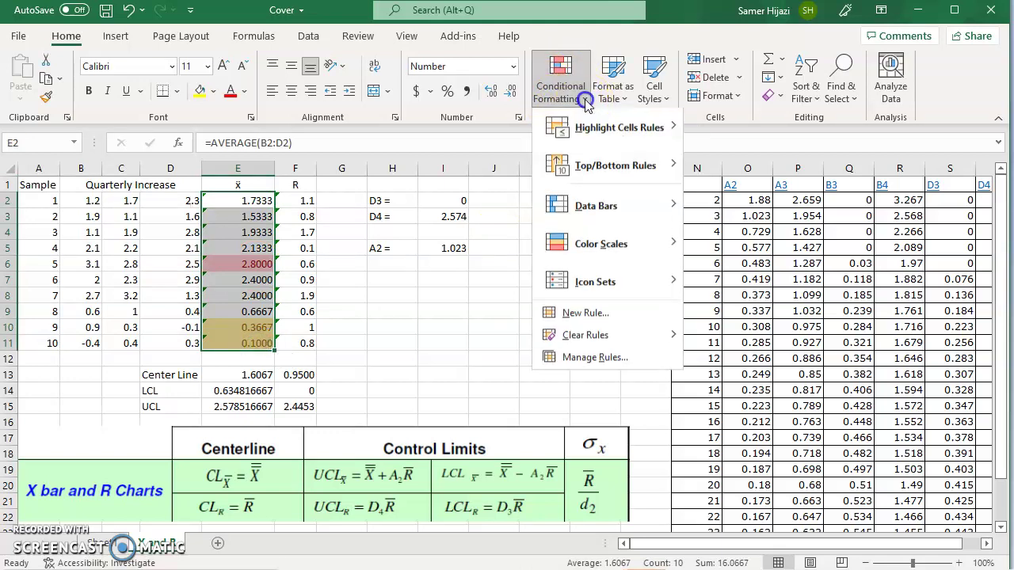
pyautogui.click(584, 315)
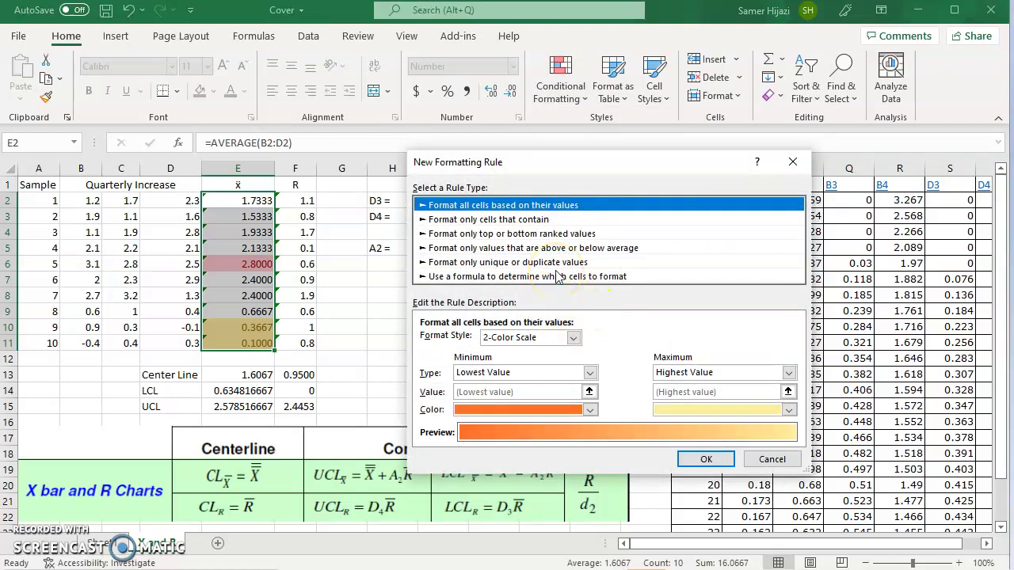
pyautogui.click(466, 220)
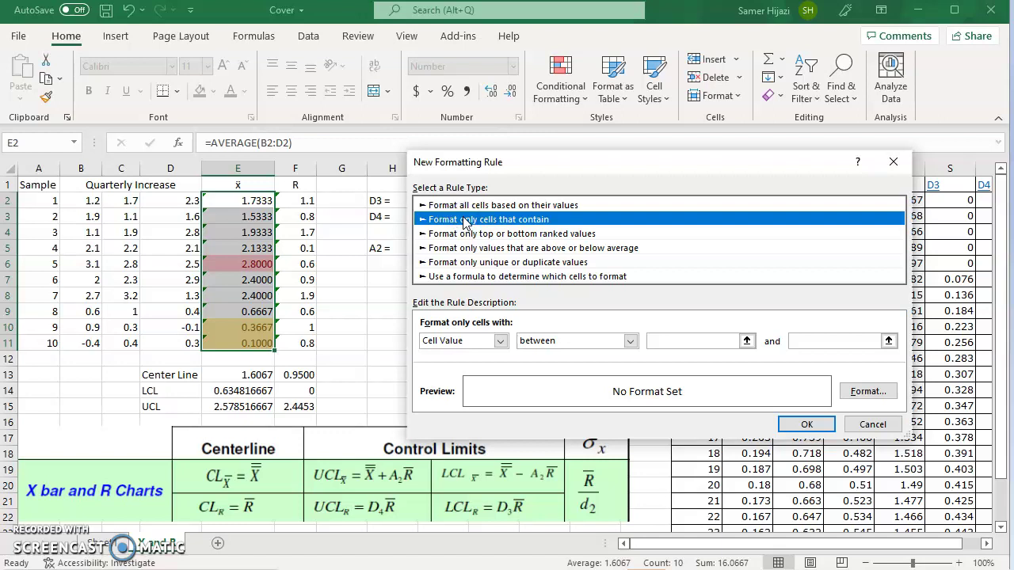
# Step: Set the rule's condition to cell value greater than the x-bar upper control limit, =$E$15
pyautogui.click(630, 342)
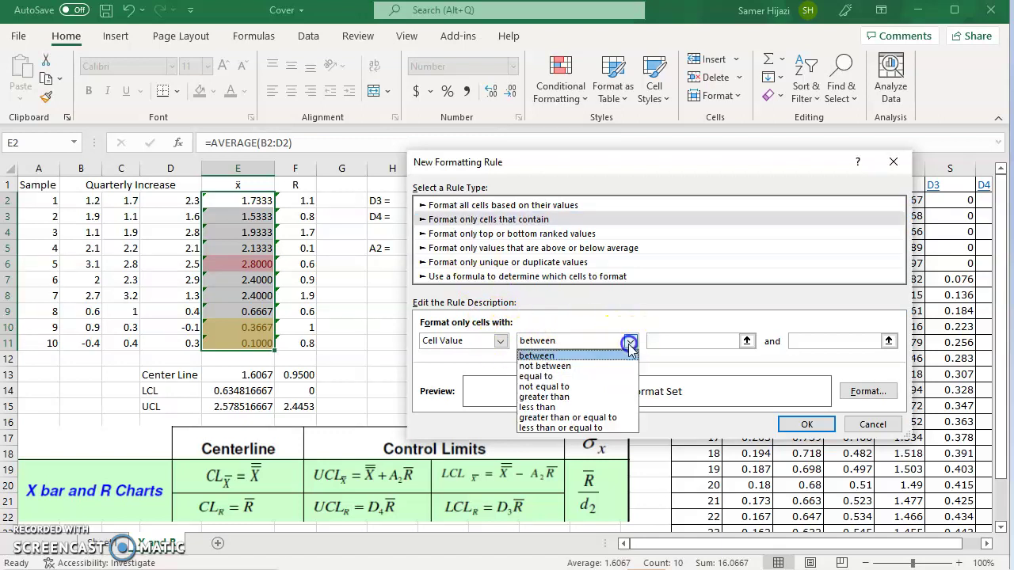
pyautogui.click(559, 397)
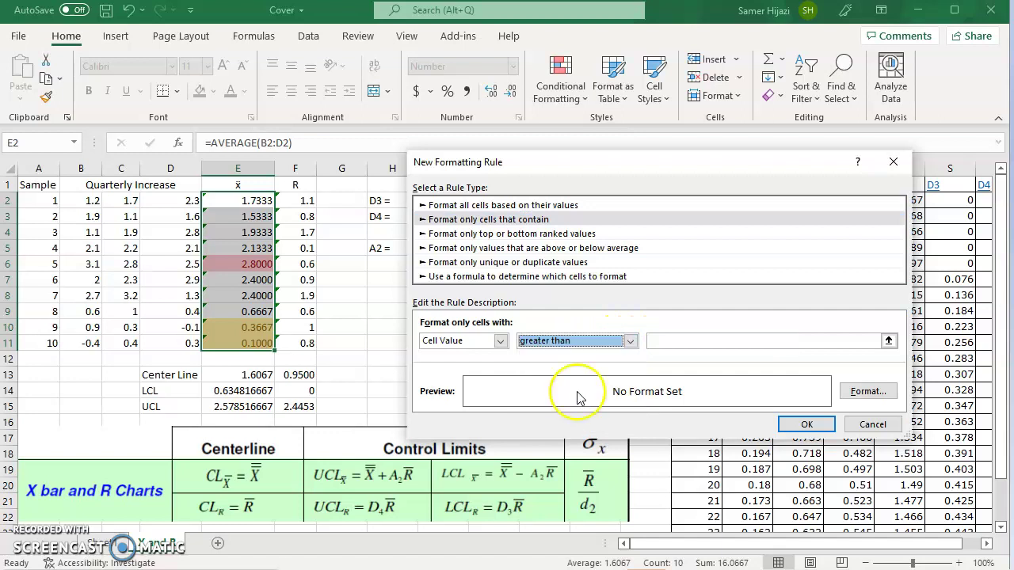
pyautogui.click(888, 341)
pyautogui.press('super+c')
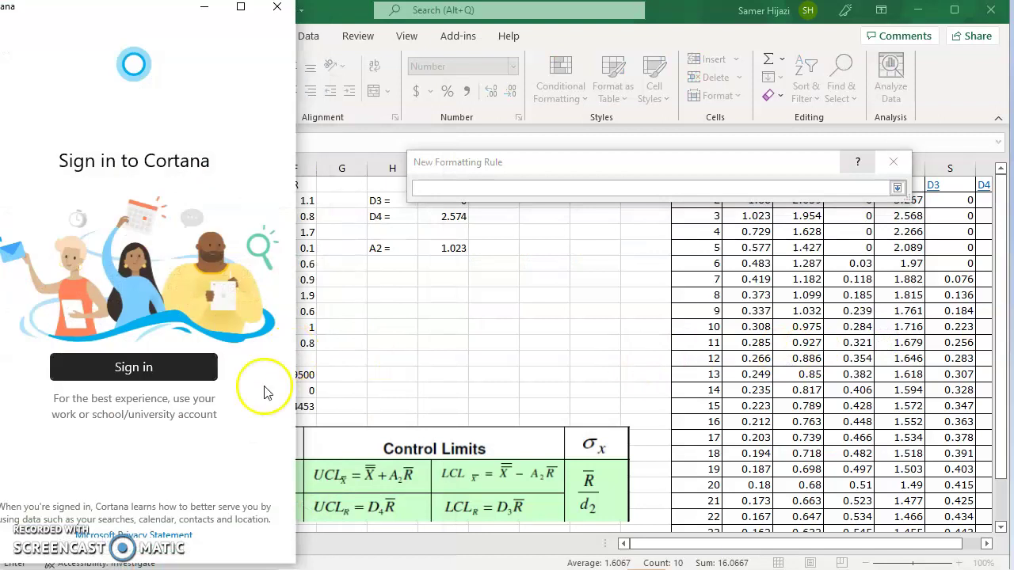
pyautogui.click(266, 9)
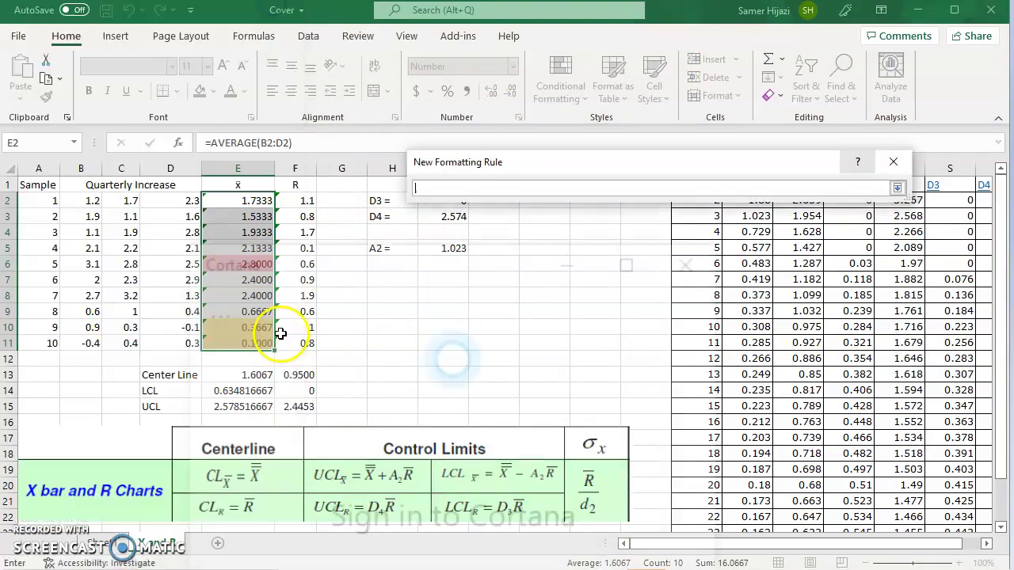
pyautogui.click(255, 415)
pyautogui.click(258, 407)
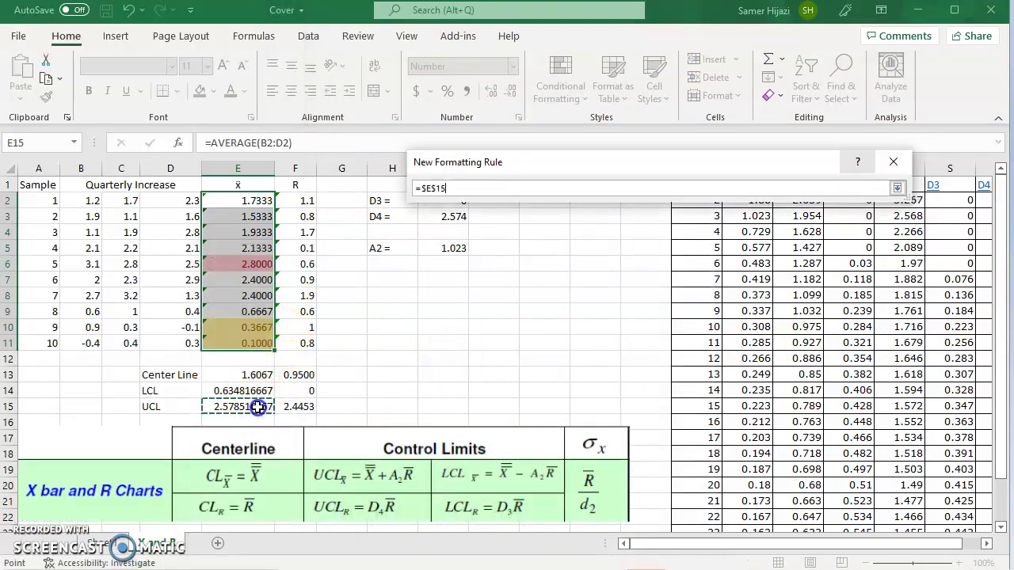
pyautogui.press('Return')
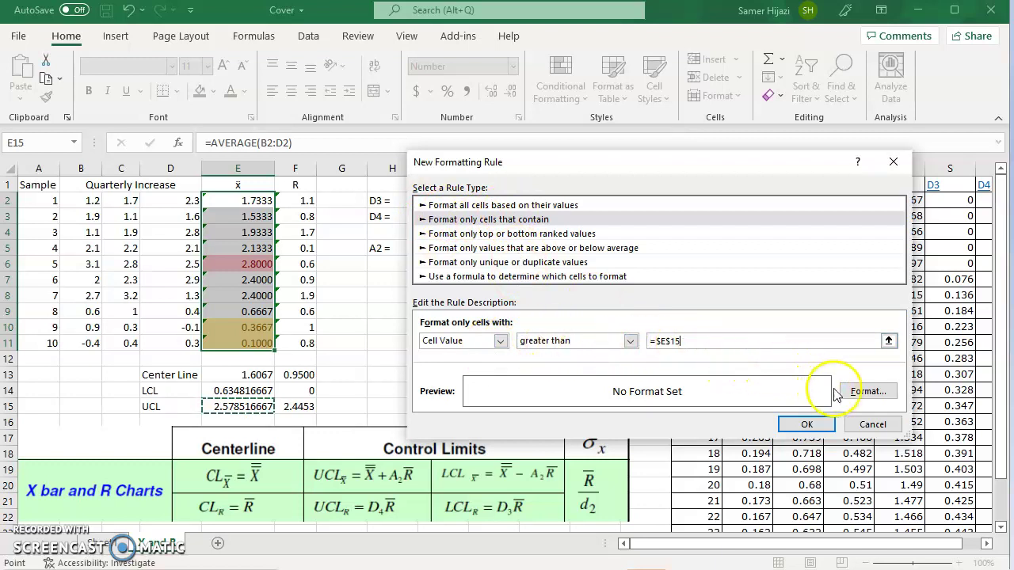
# Step: Format the new rule's matching cells with a red fill and a yellow font
pyautogui.click(870, 393)
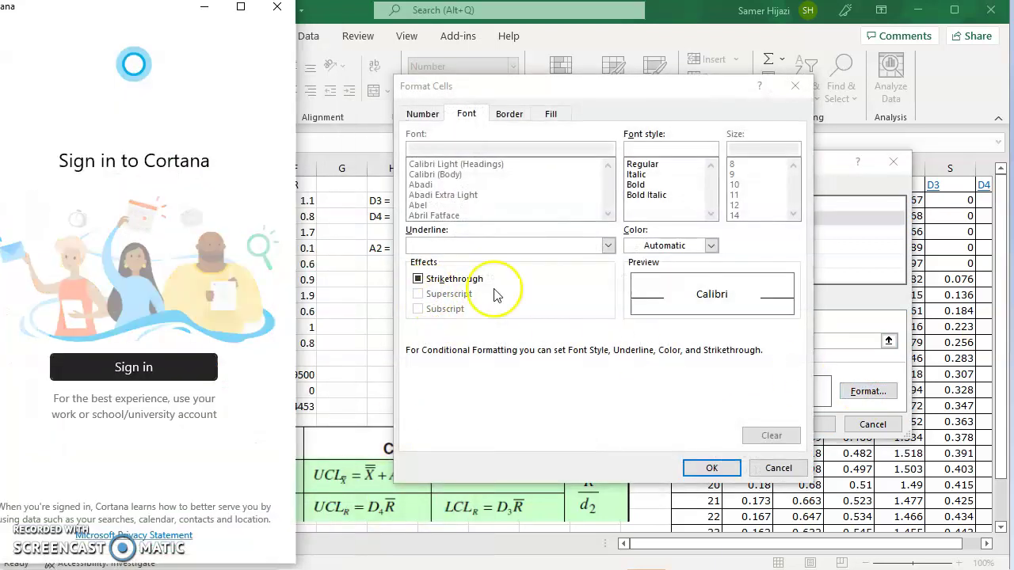
pyautogui.click(277, 6)
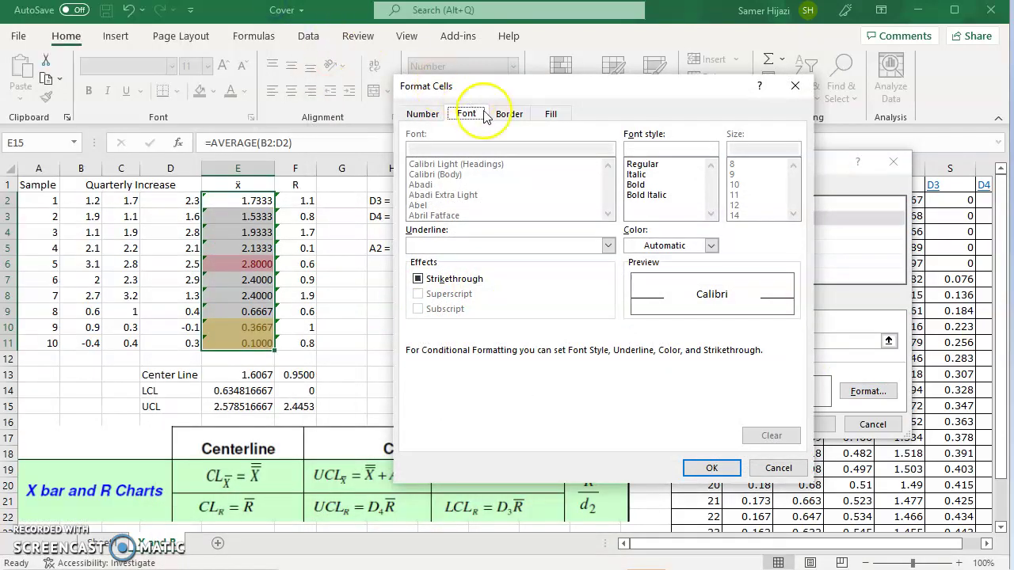
pyautogui.click(518, 116)
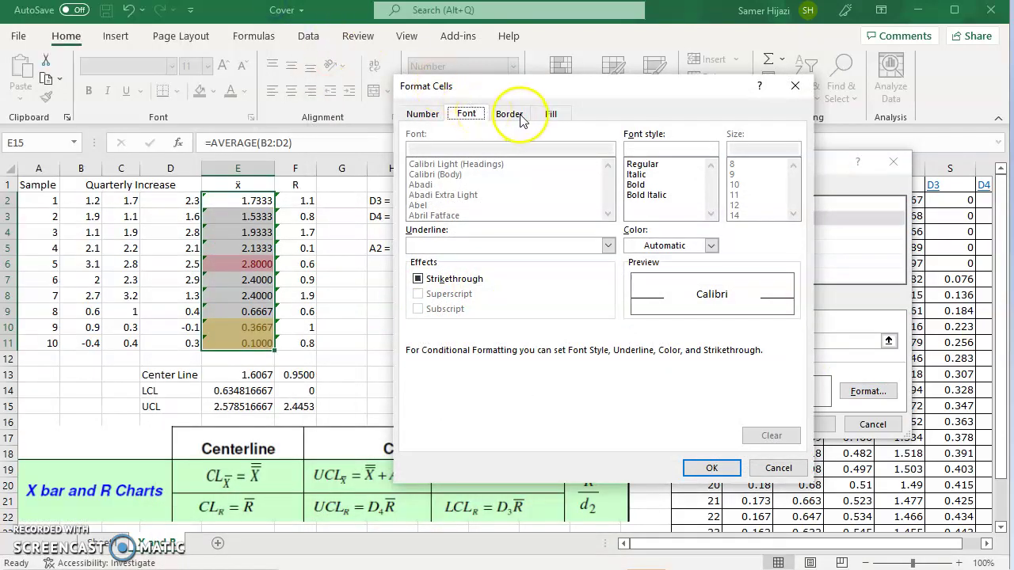
pyautogui.click(553, 117)
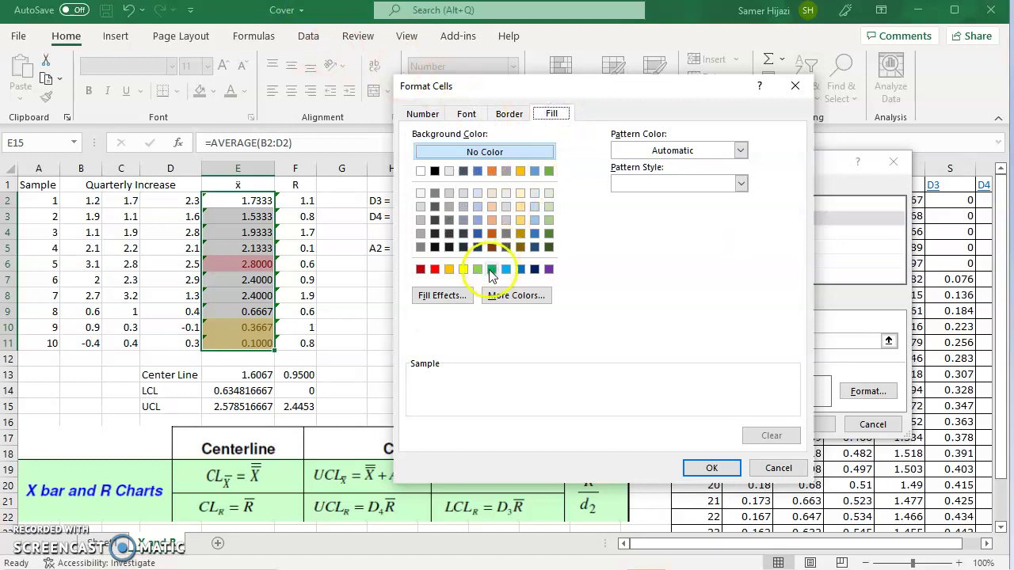
pyautogui.click(435, 269)
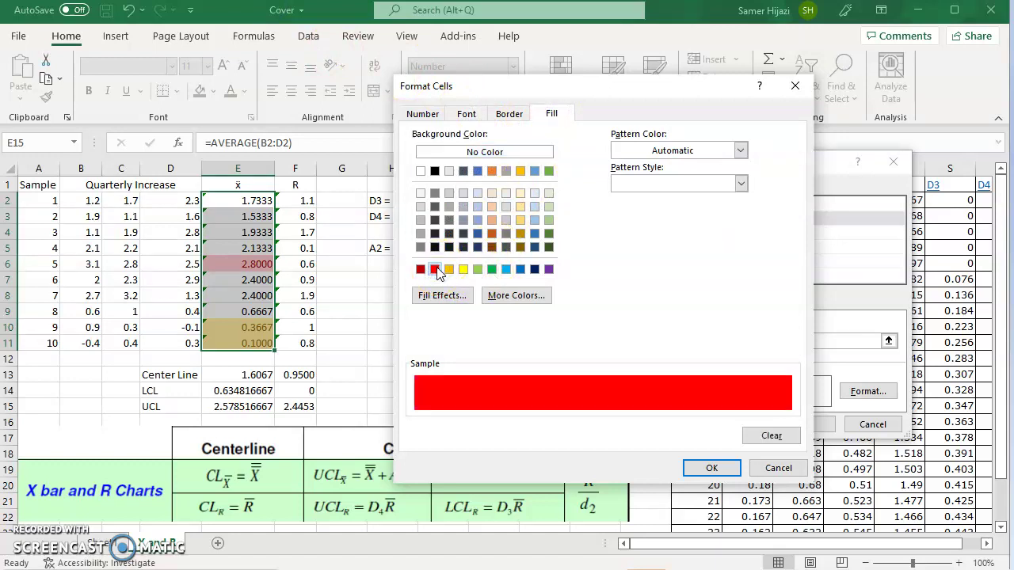
pyautogui.click(467, 115)
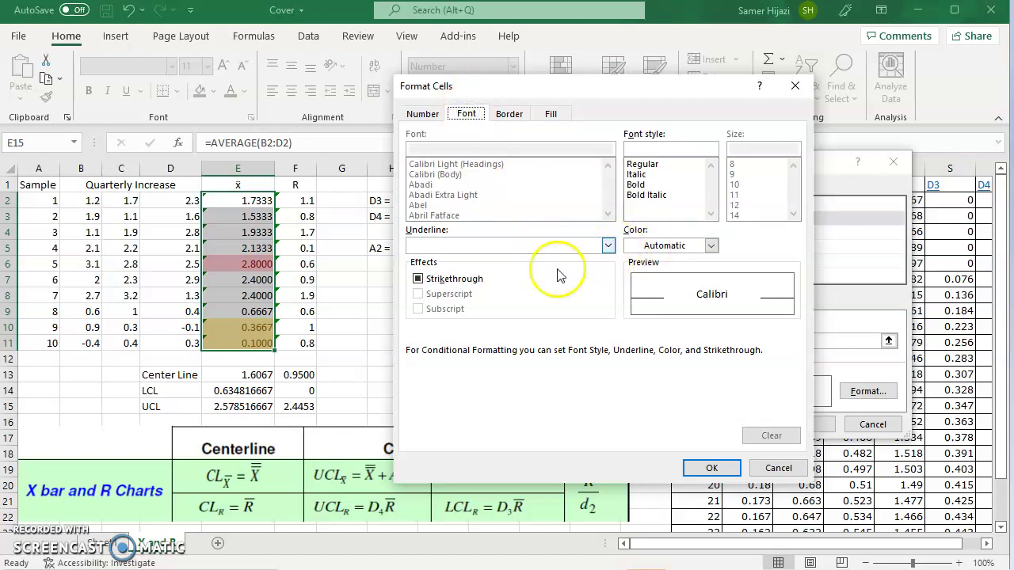
pyautogui.click(657, 245)
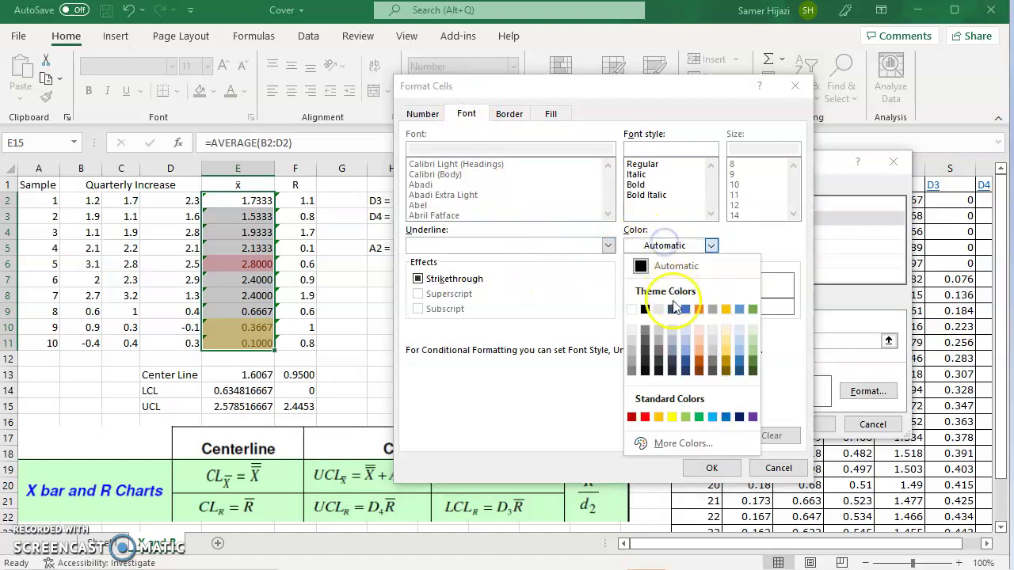
pyautogui.click(672, 417)
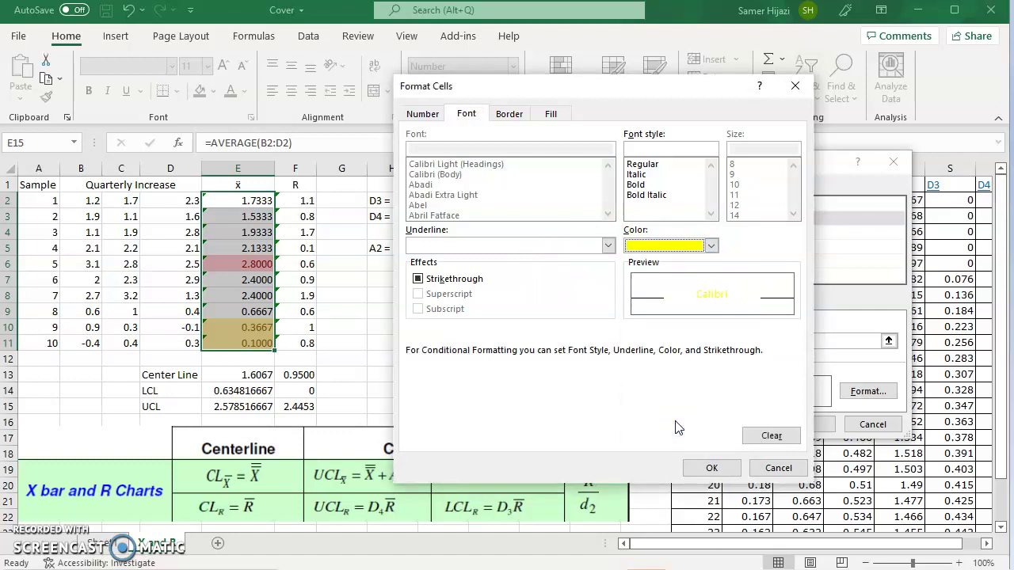
pyautogui.click(710, 468)
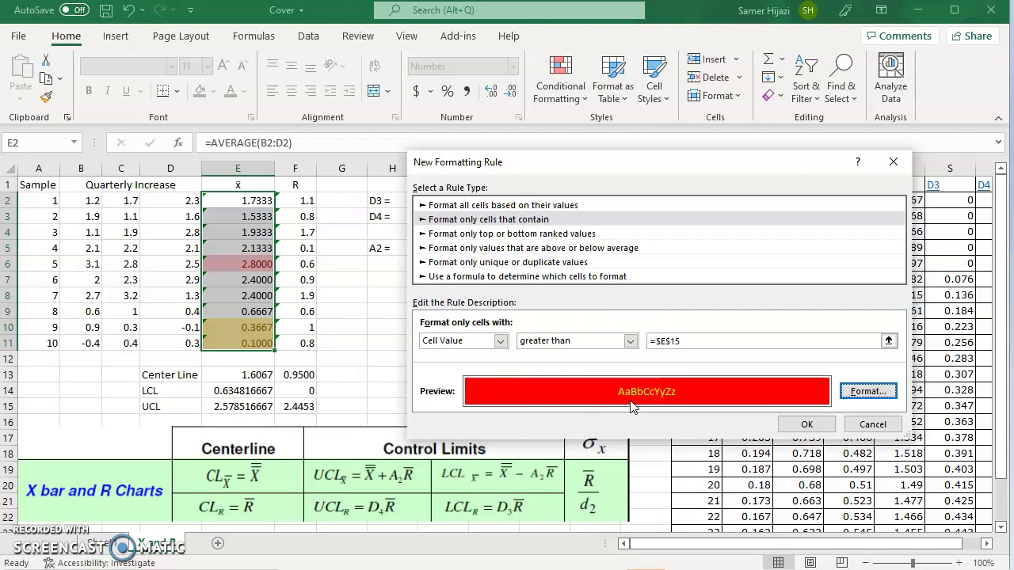
# Step: Change the rule's condition to cell value less than the x-bar lower control limit, =$E$14
pyautogui.click(631, 341)
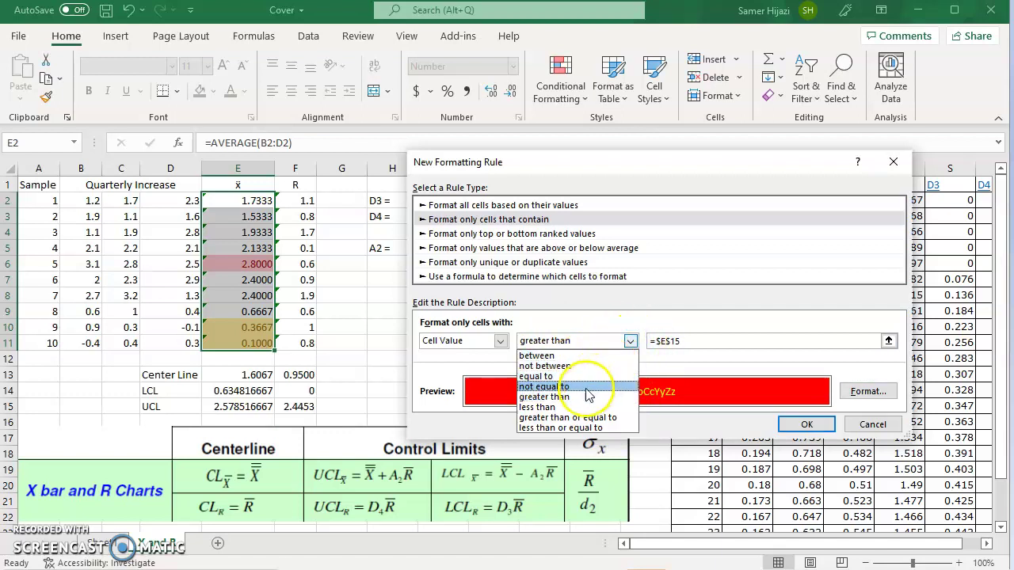
pyautogui.click(559, 408)
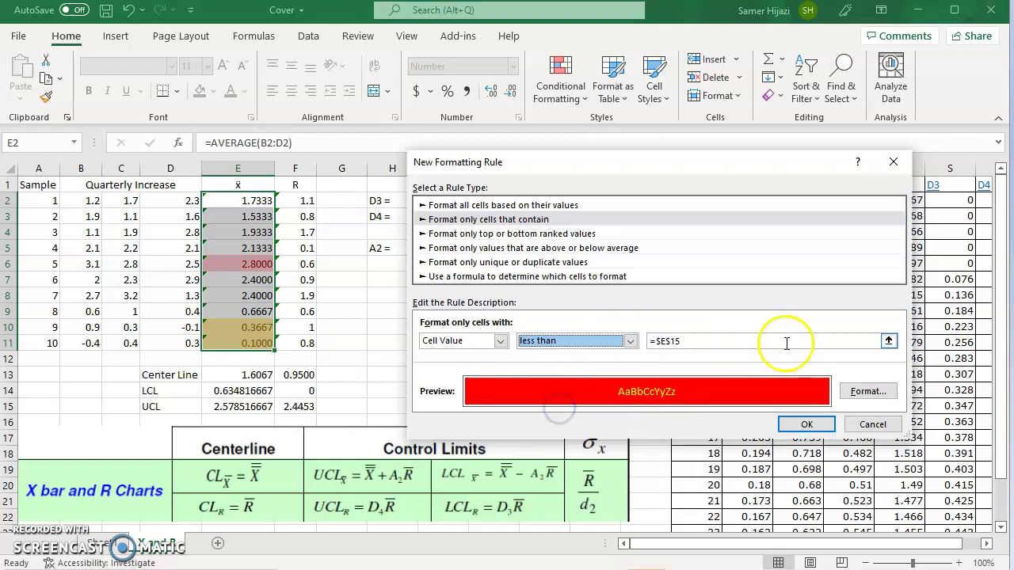
pyautogui.click(889, 341)
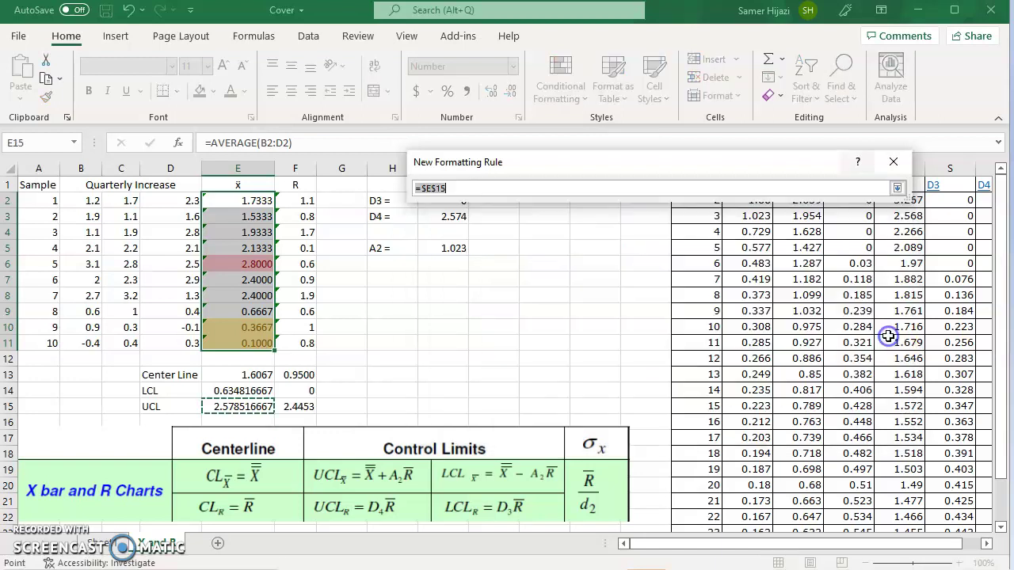
pyautogui.click(259, 390)
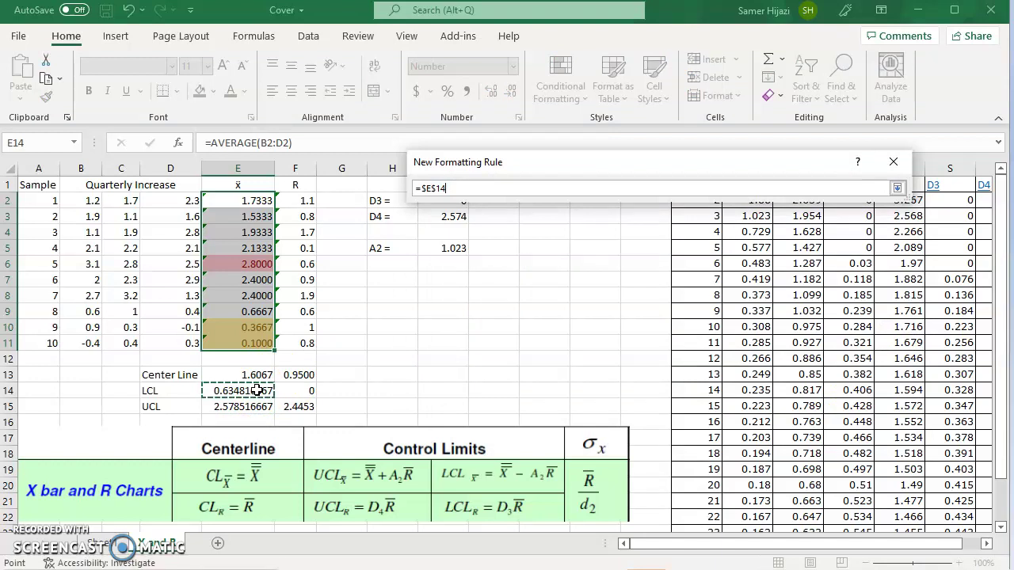
pyautogui.press('Return')
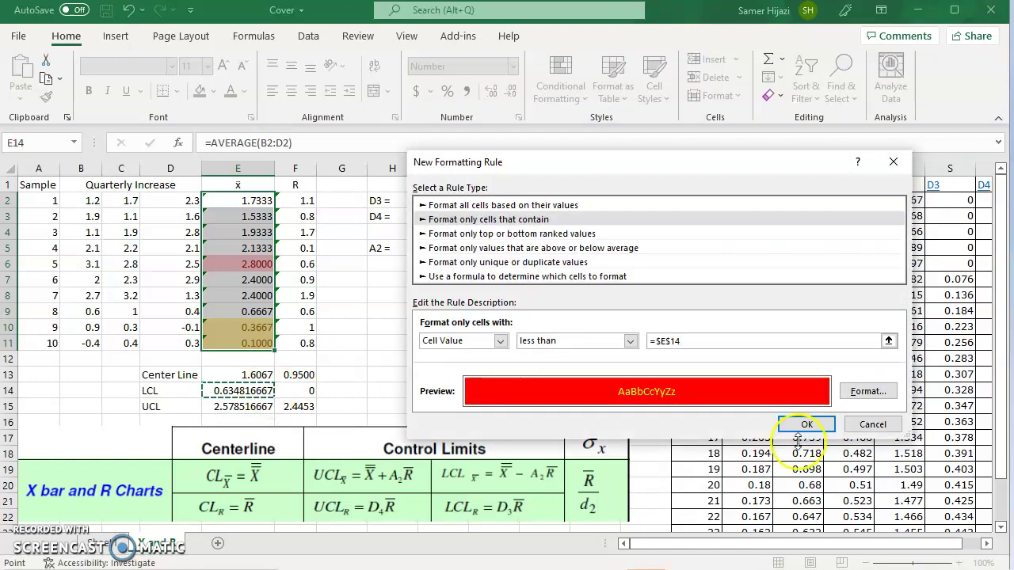
# Step: Change the rule's fill to light orange, and discard the new formatting rule
pyautogui.click(867, 390)
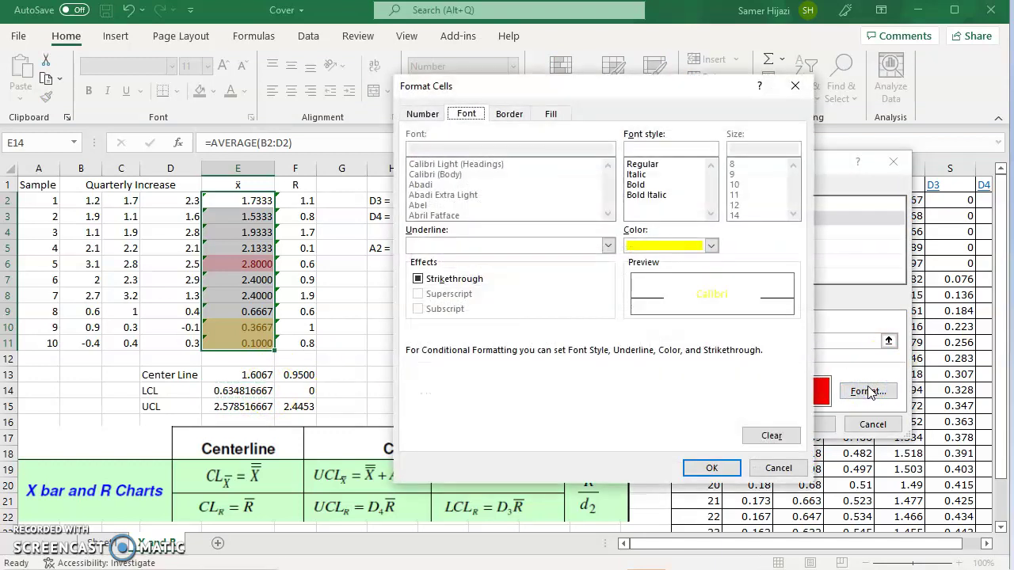
pyautogui.click(551, 113)
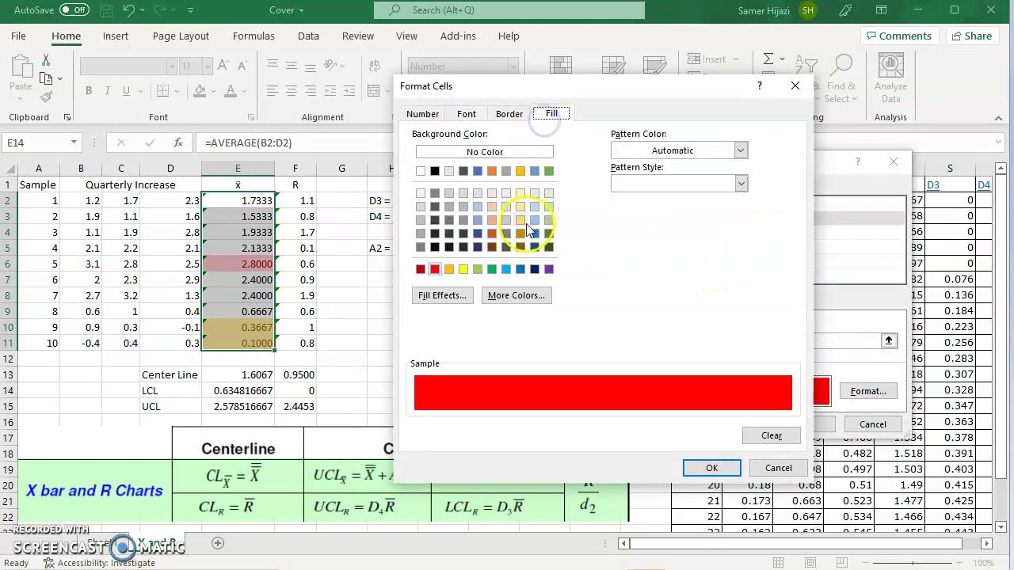
pyautogui.click(493, 220)
pyautogui.click(717, 469)
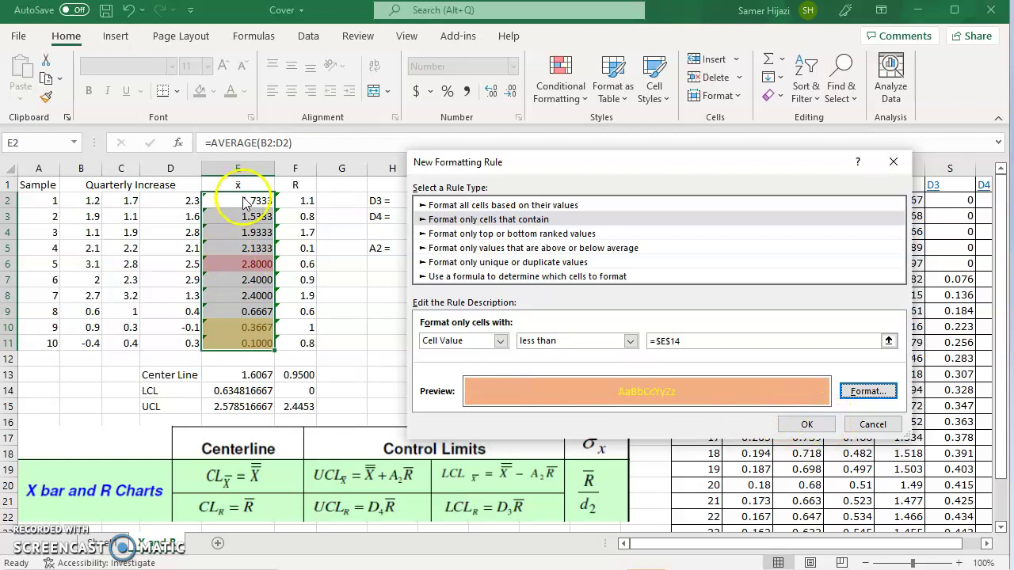
pyautogui.click(871, 425)
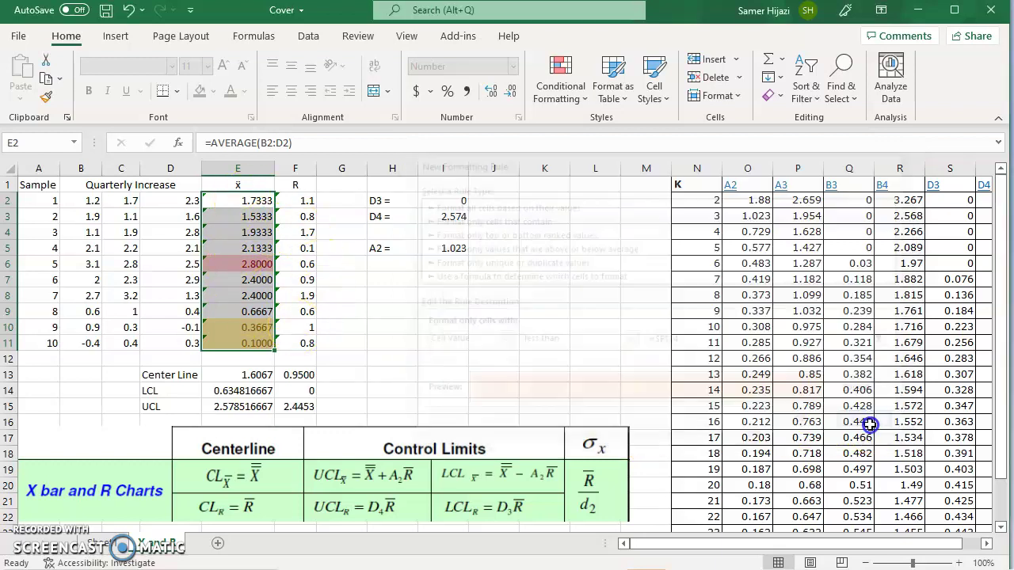
# Step: Review the existing conditional formatting rules for E2:E11 and the highlighted sample averages in E6 and E10:E11
pyautogui.click(593, 109)
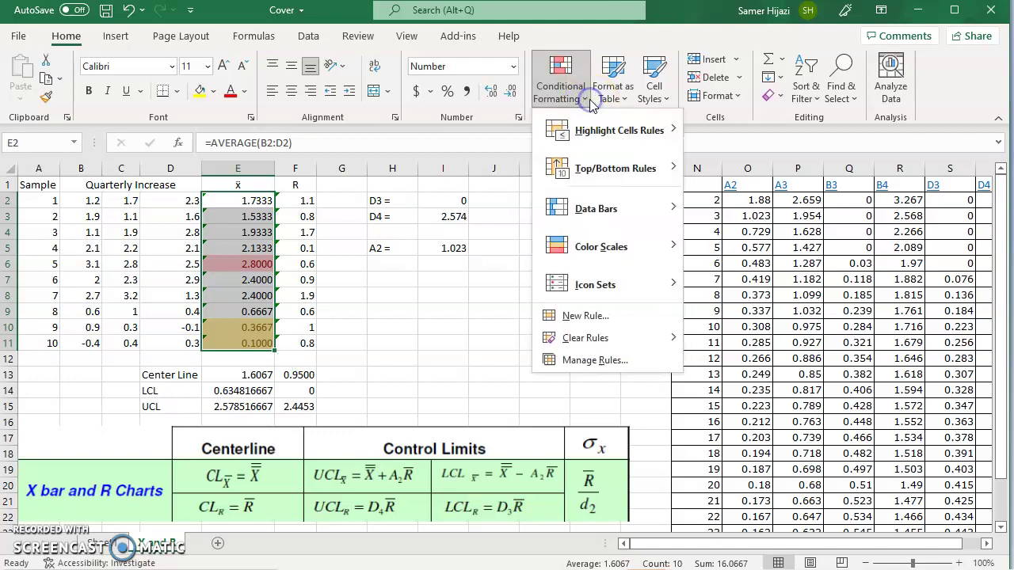
pyautogui.click(596, 360)
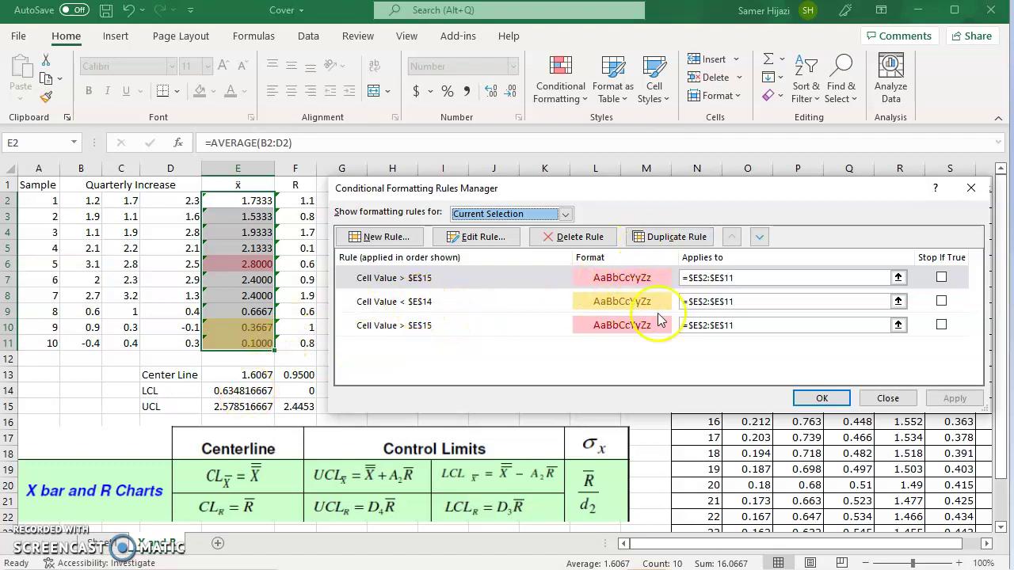
pyautogui.click(824, 399)
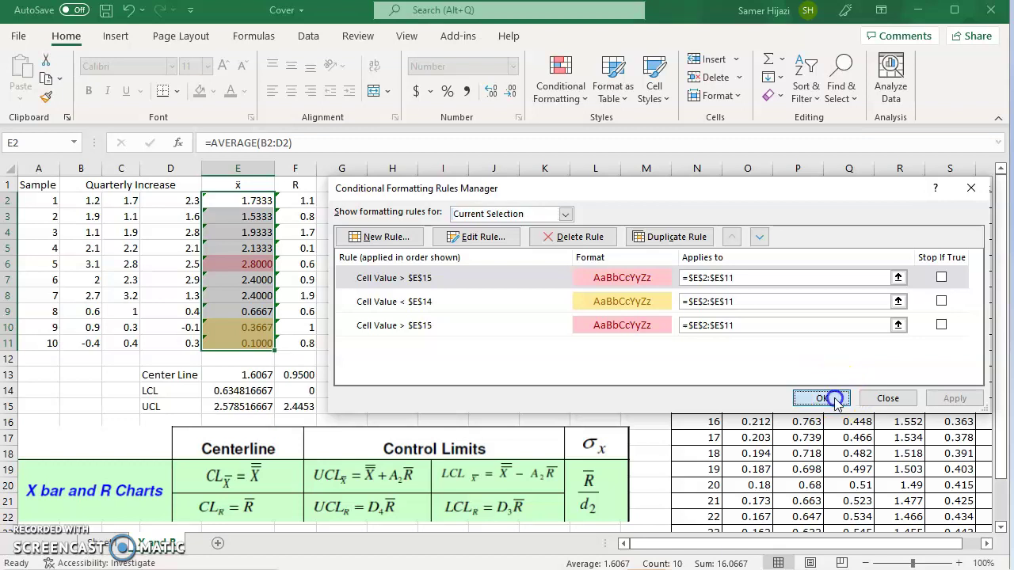
pyautogui.click(262, 265)
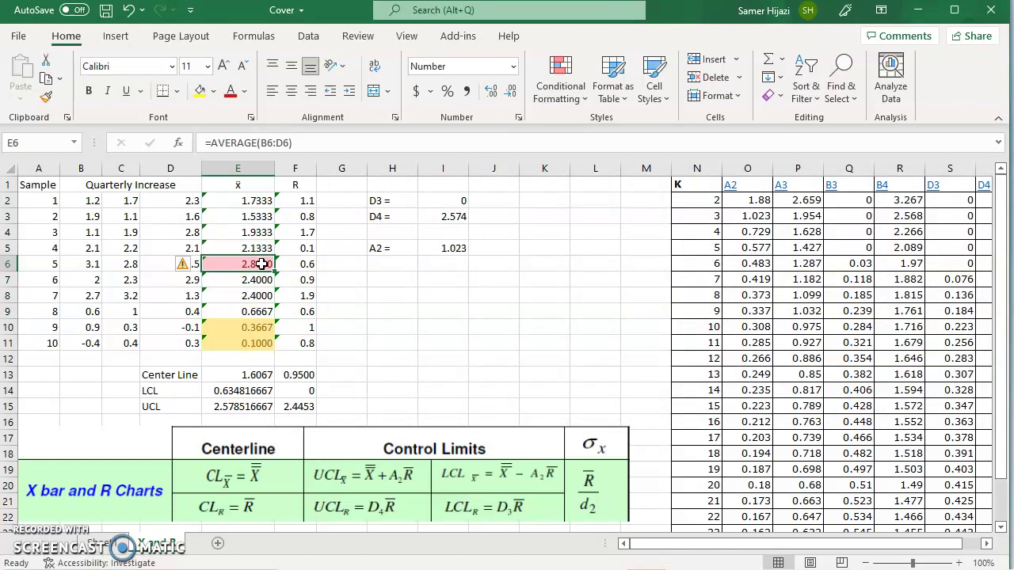
pyautogui.moveTo(267, 325); pyautogui.dragTo(267, 341)
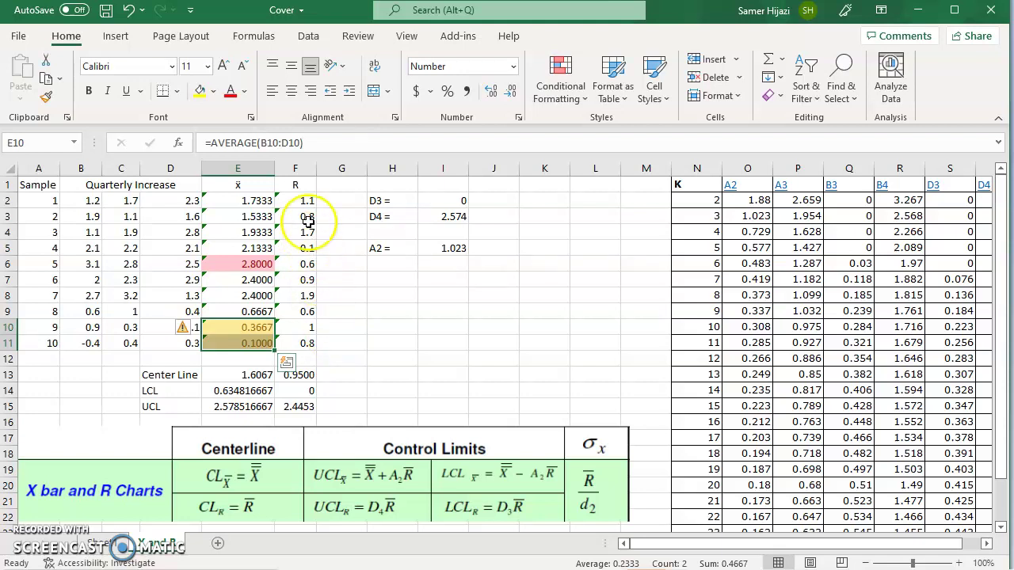
# Step: Review the conditional formatting rules applied to the sample ranges in F2:F11
pyautogui.moveTo(307, 204); pyautogui.dragTo(306, 351)
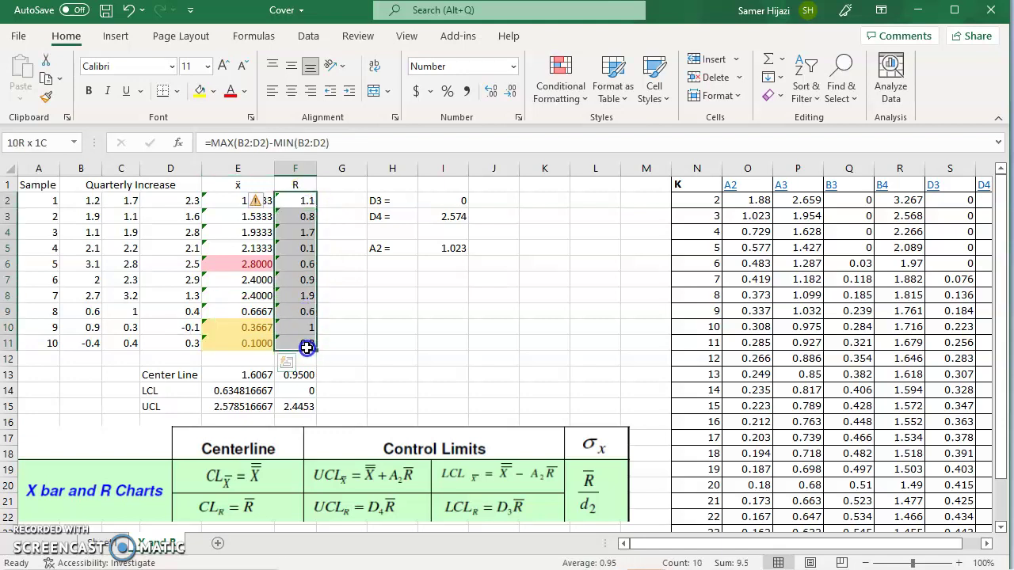
pyautogui.click(584, 103)
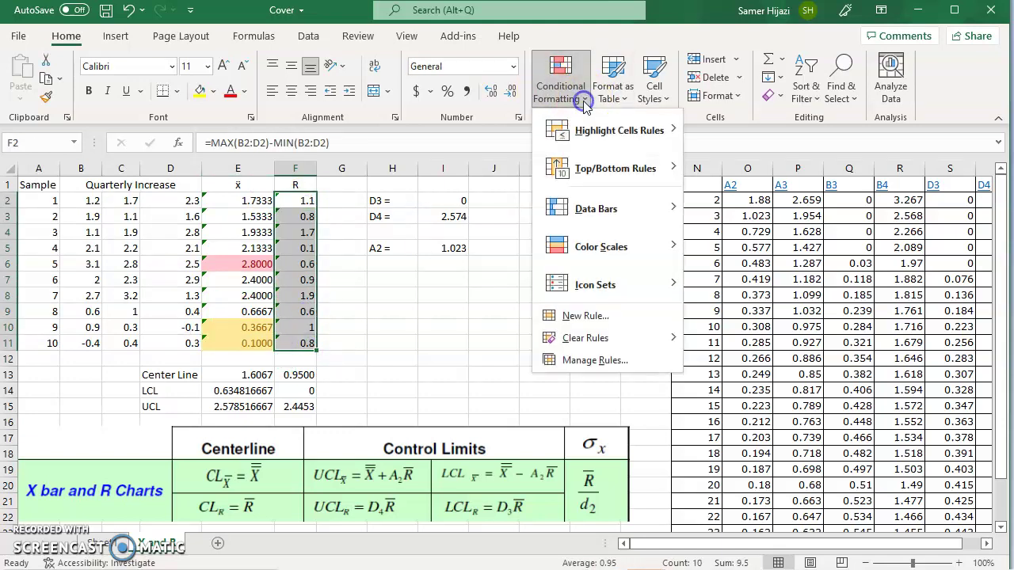
pyautogui.click(602, 360)
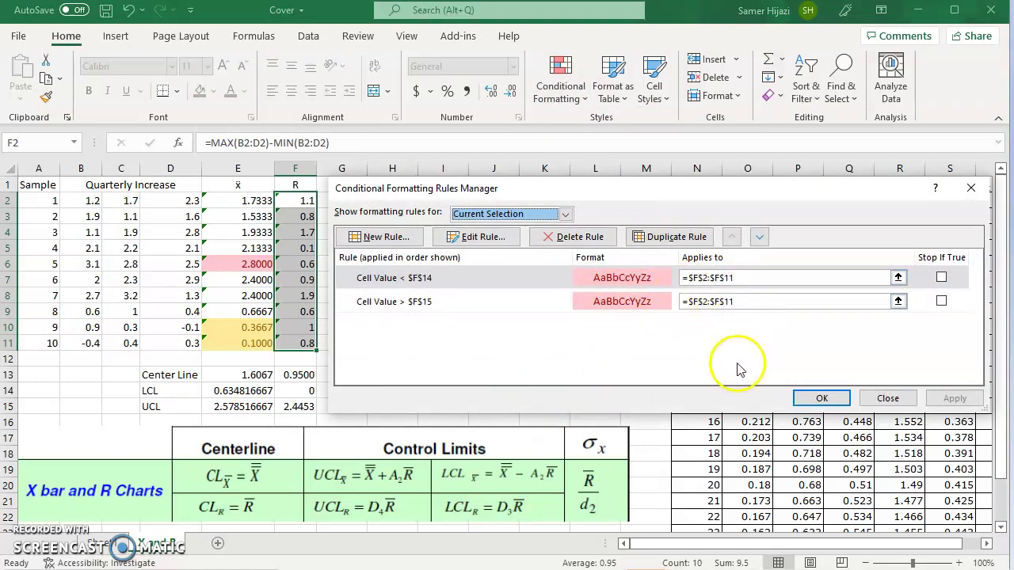
pyautogui.click(886, 399)
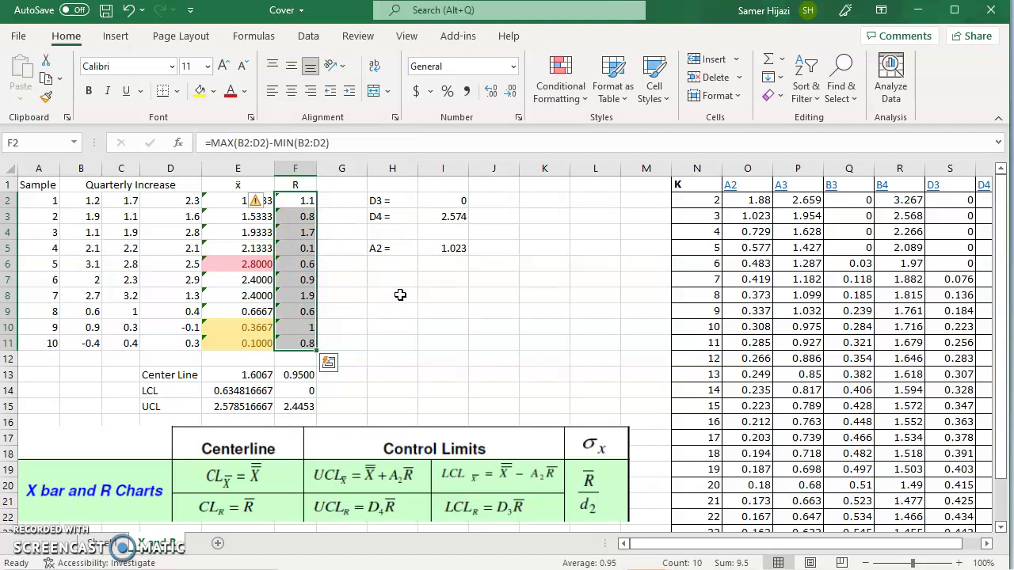
# Step: Review the R chart limits in F14:F15, the sample average and range formulas, both center lines, the I2:I5 constants and the x-bar LCL
pyautogui.click(309, 390)
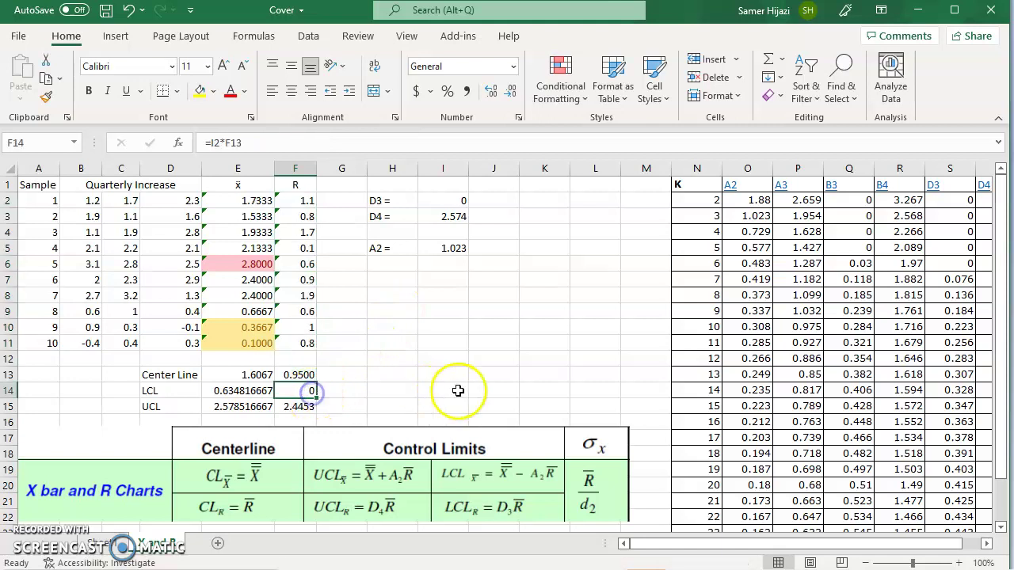
pyautogui.click(308, 405)
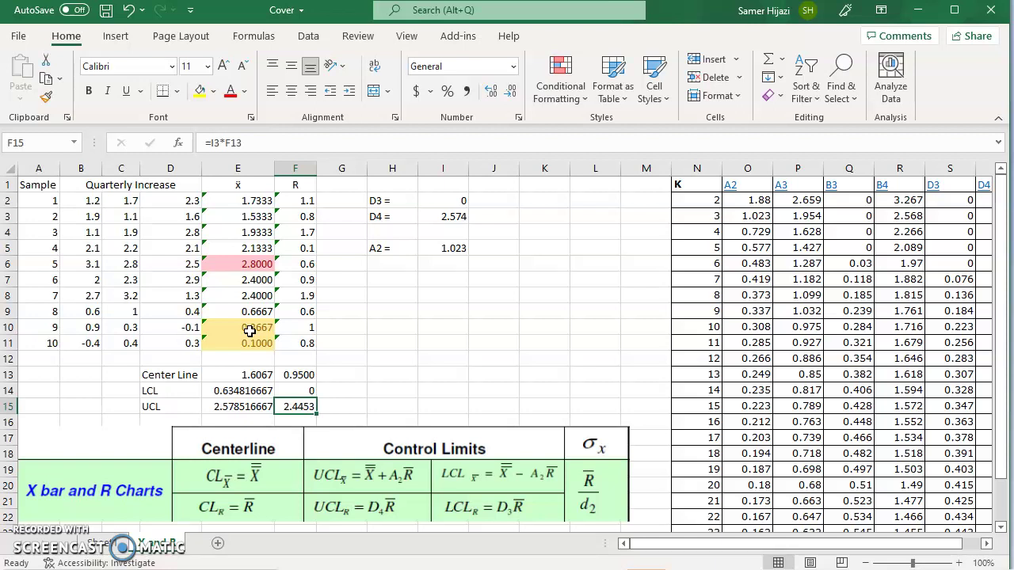
pyautogui.click(251, 199)
pyautogui.click(302, 202)
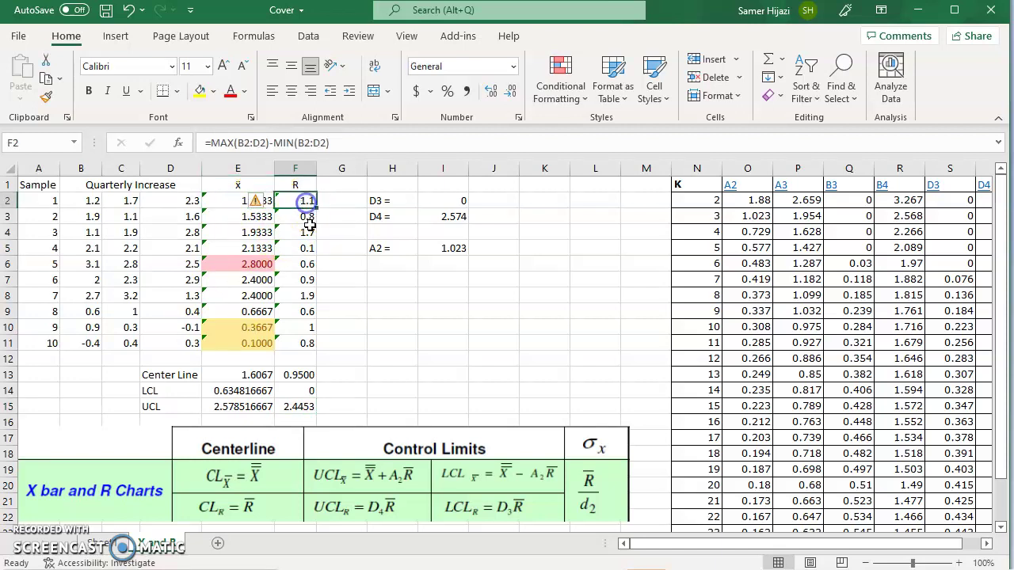
pyautogui.click(252, 374)
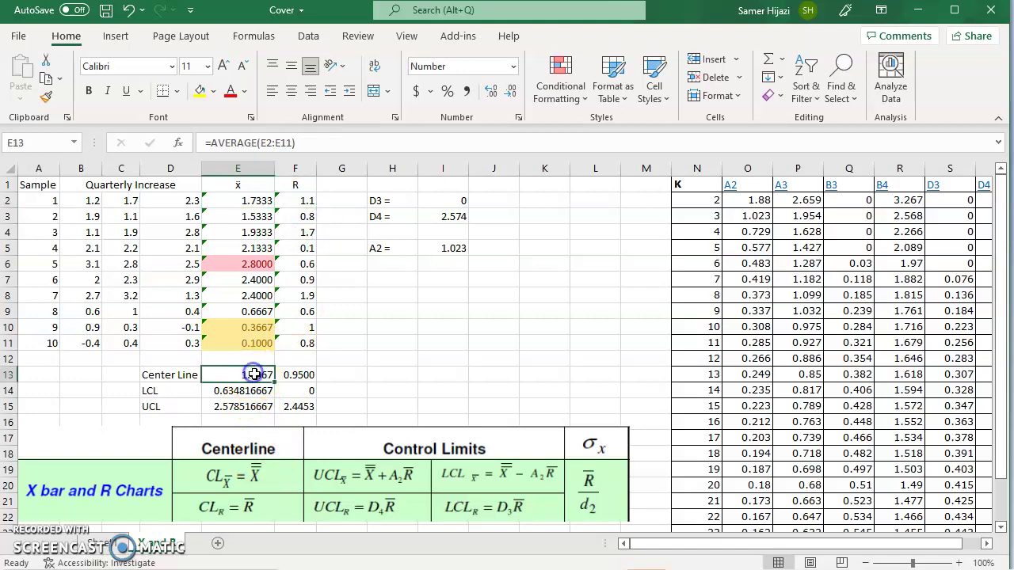
pyautogui.click(303, 373)
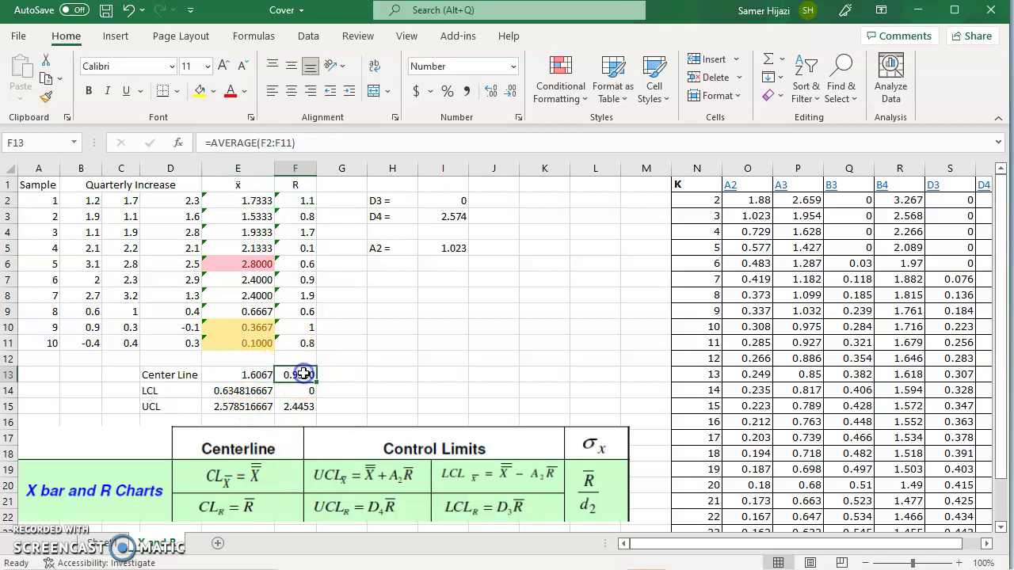
pyautogui.moveTo(431, 200); pyautogui.dragTo(438, 247)
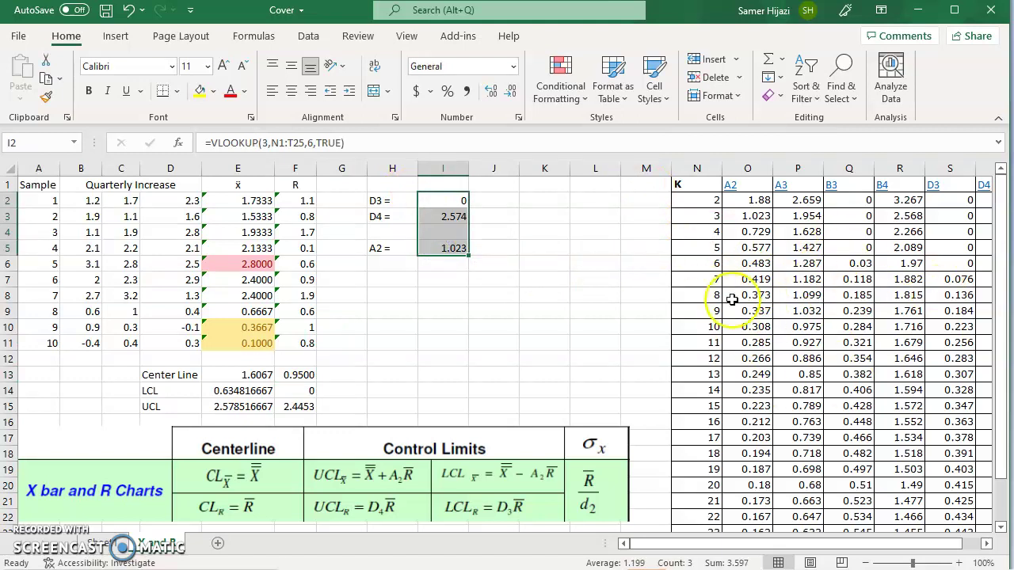
pyautogui.click(448, 282)
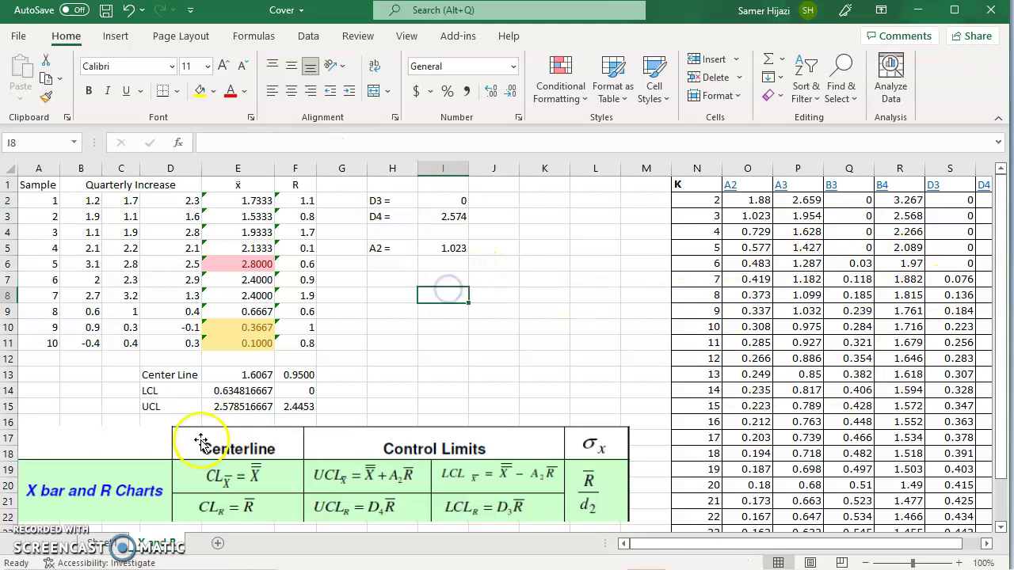
pyautogui.click(240, 391)
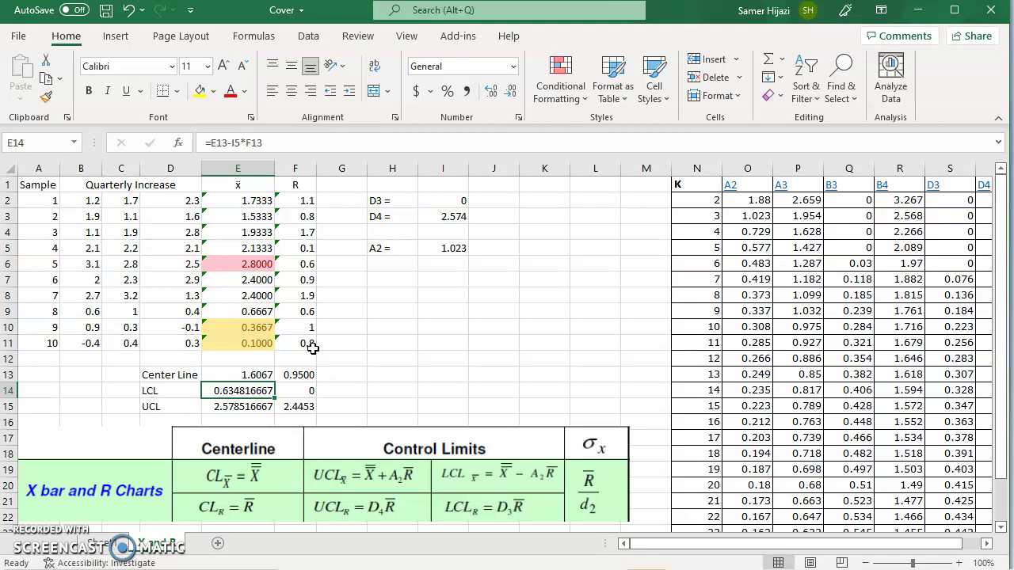
pyautogui.click(46, 532)
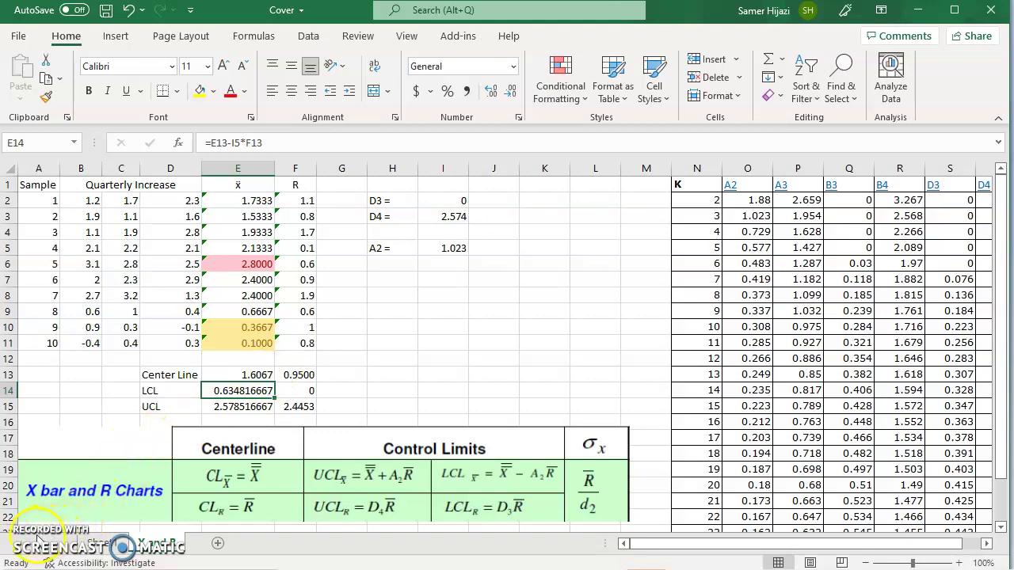